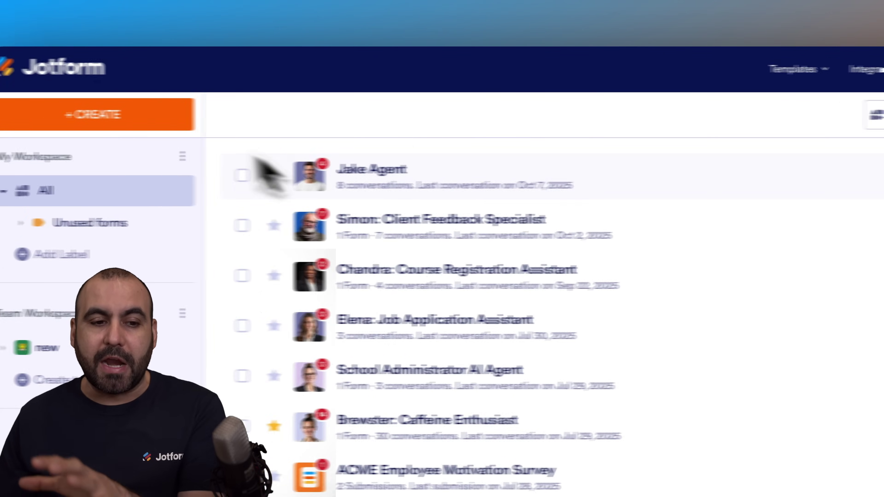
# Create a new blank form from scratch and start editing its 'Form' title.
pyautogui.click(231, 130)
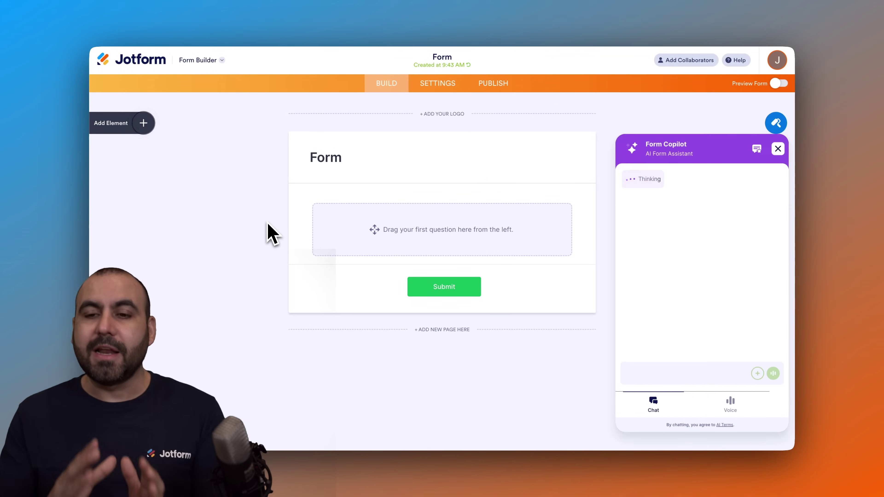
pyautogui.doubleClick(330, 158)
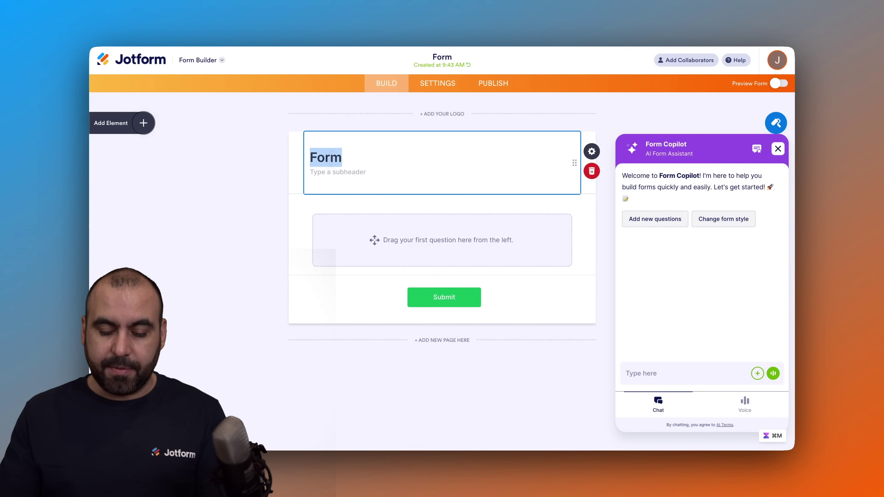
# Rename the form to 'Jot Meet' and dismiss the Form Copilot assistant.
pyautogui.write('Jot Meet')
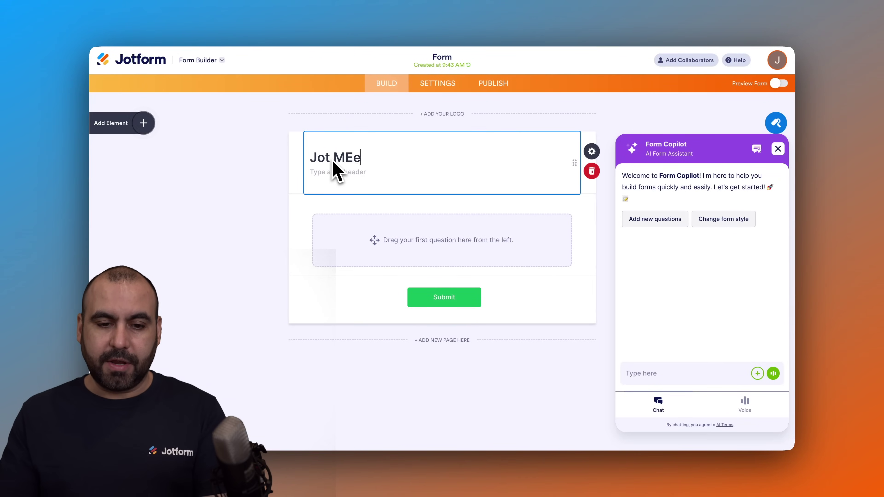
pyautogui.click(778, 150)
# Add Full Name, Email, Appointment and Long Text fields, then select the Appointment field.
pyautogui.click(144, 123)
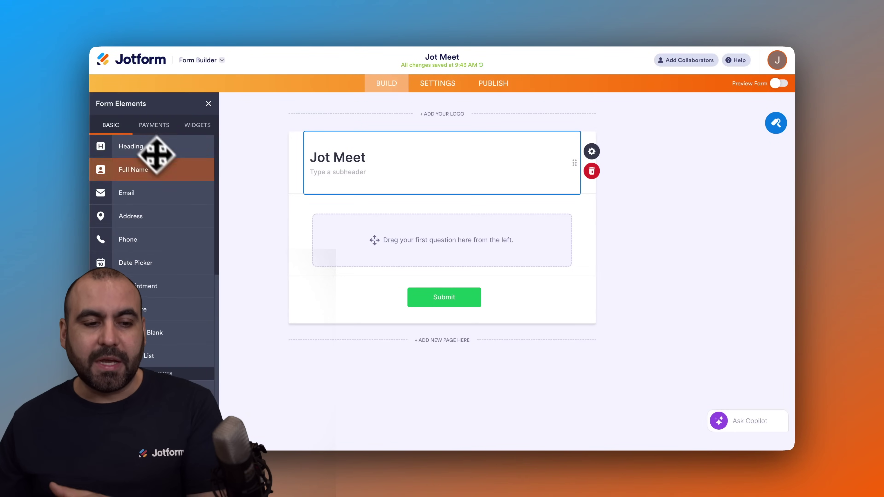
pyautogui.click(160, 169)
pyautogui.click(159, 195)
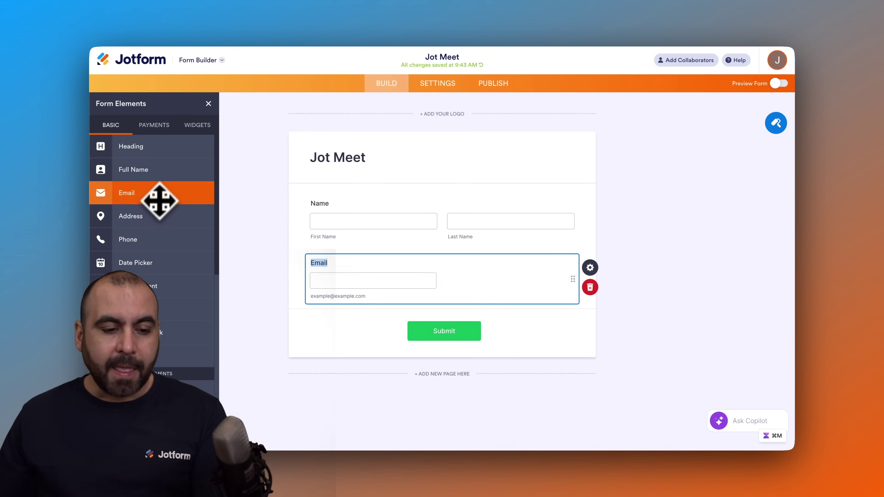
pyautogui.click(157, 286)
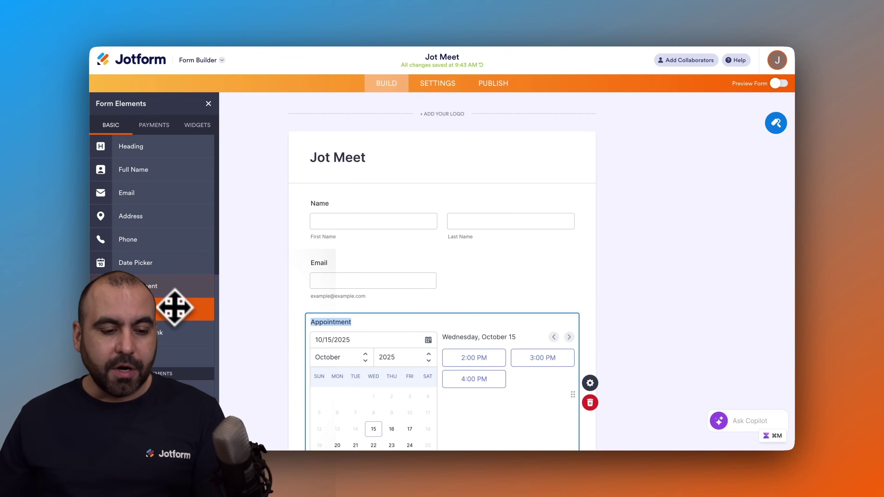
pyautogui.scroll(-5, 174, 310)
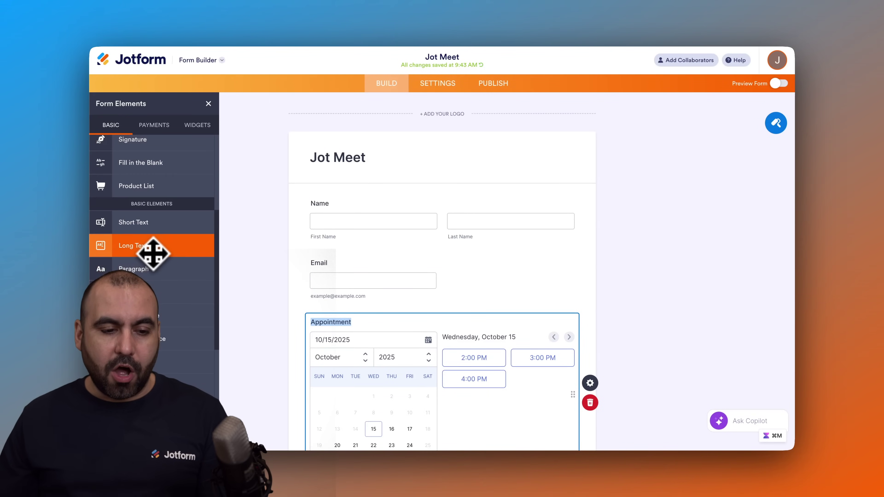
pyautogui.click(153, 248)
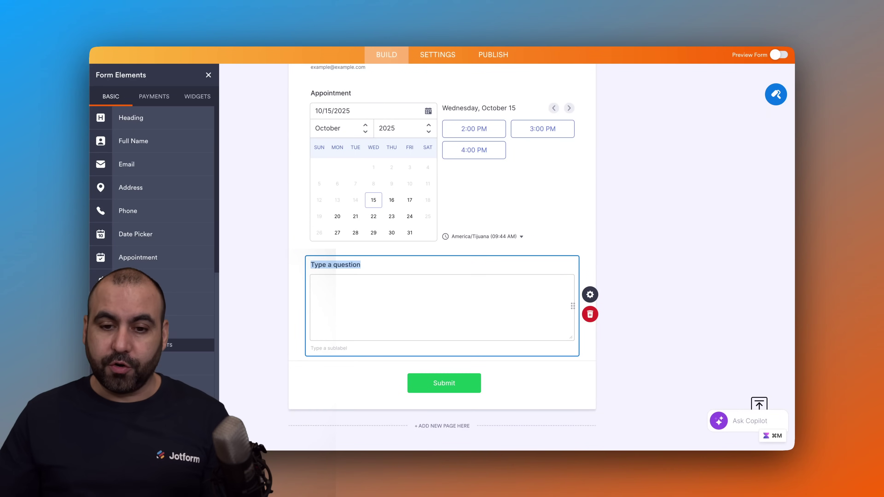
pyautogui.scroll(5, 370, 246)
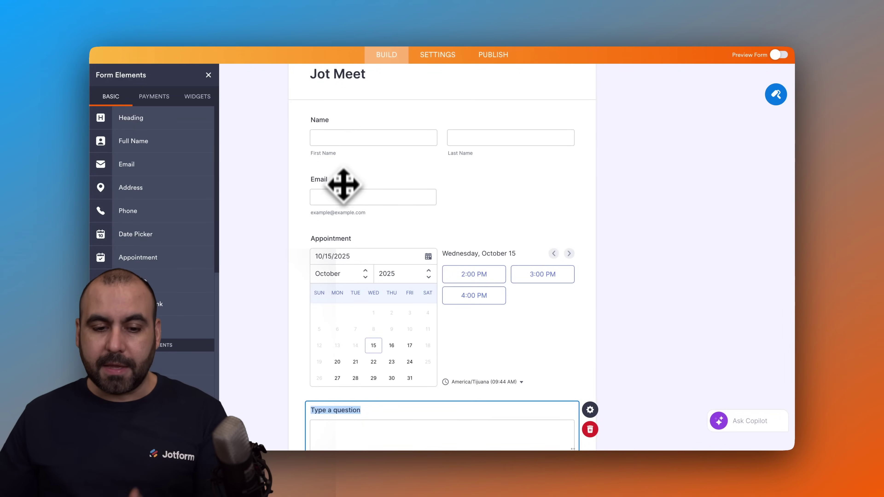
pyautogui.scroll(-2, 392, 257)
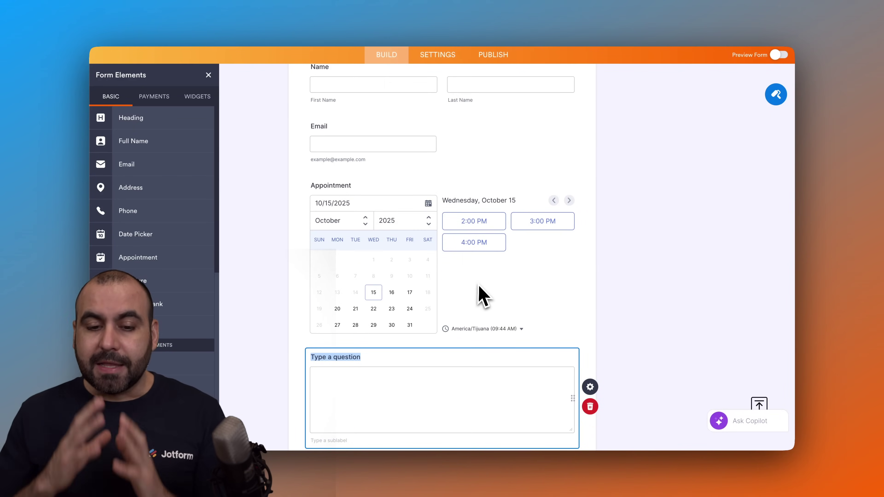
pyautogui.click(480, 286)
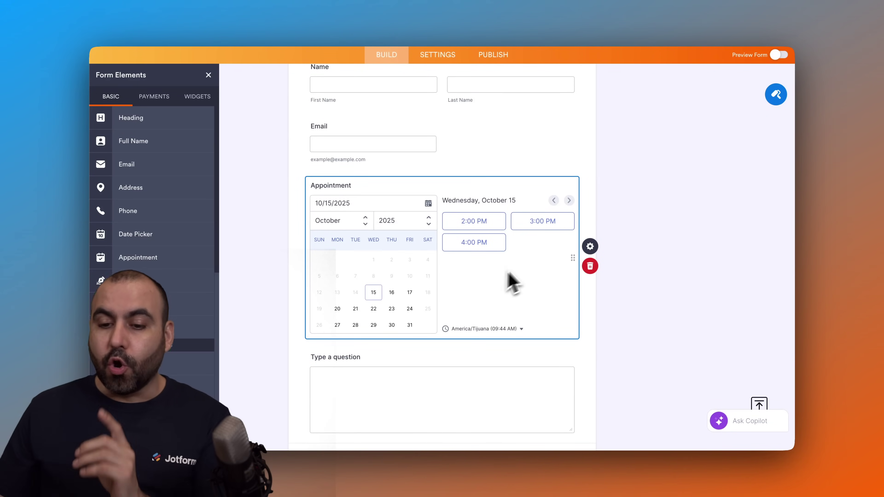
# Open the Appointment field's properties and review its Availability settings.
pyautogui.click(590, 248)
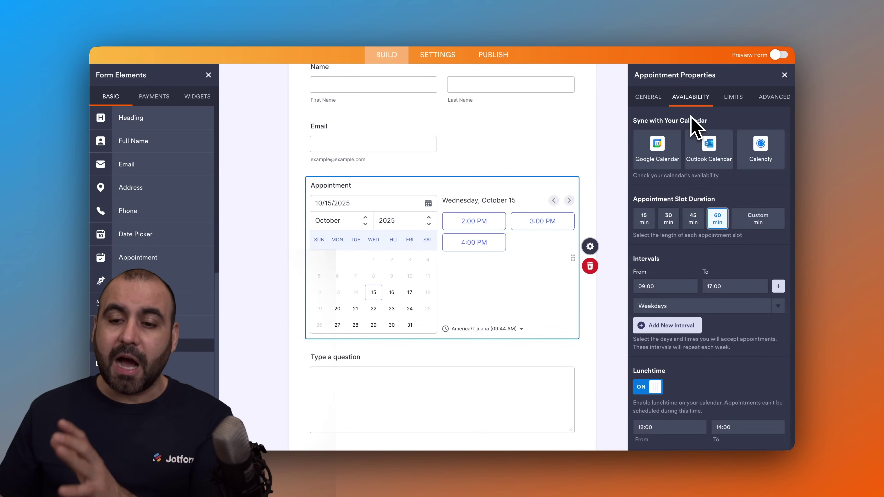
pyautogui.scroll(-1, 690, 197)
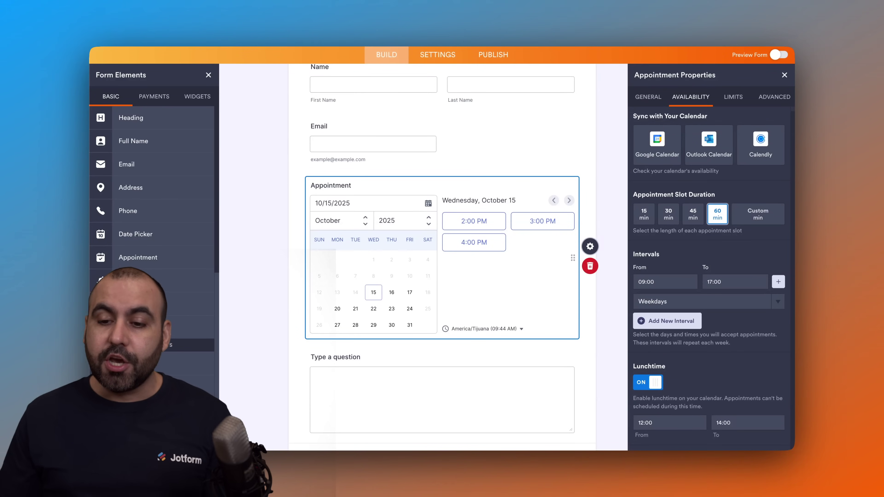
# Use 30-minute appointment slots and start the weekday interval at 10:00.
pyautogui.click(648, 220)
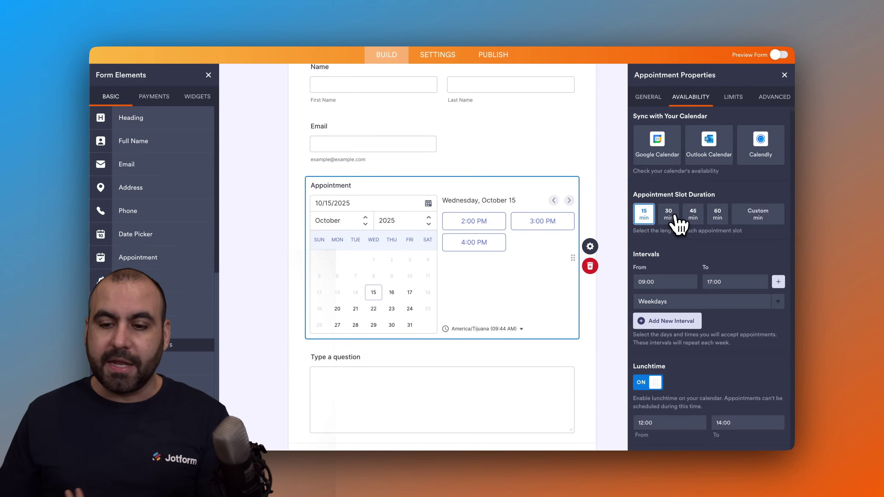
pyautogui.click(668, 215)
pyautogui.click(693, 215)
pyautogui.click(754, 215)
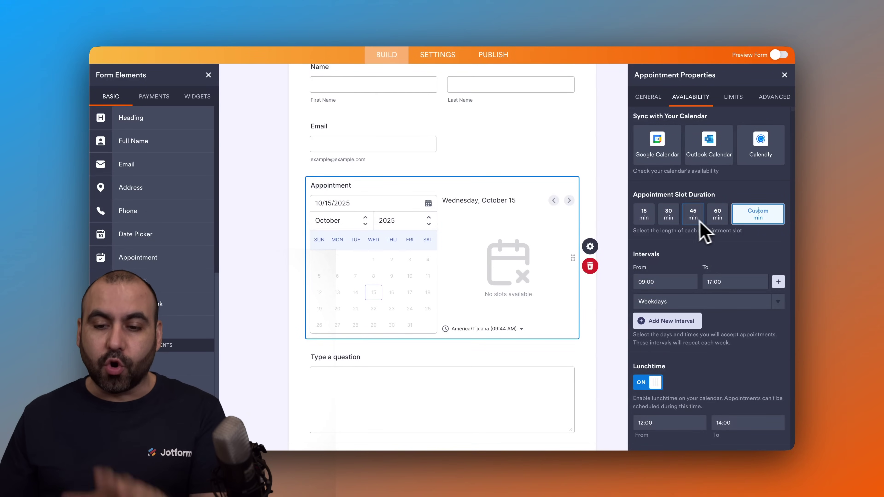
pyautogui.click(670, 217)
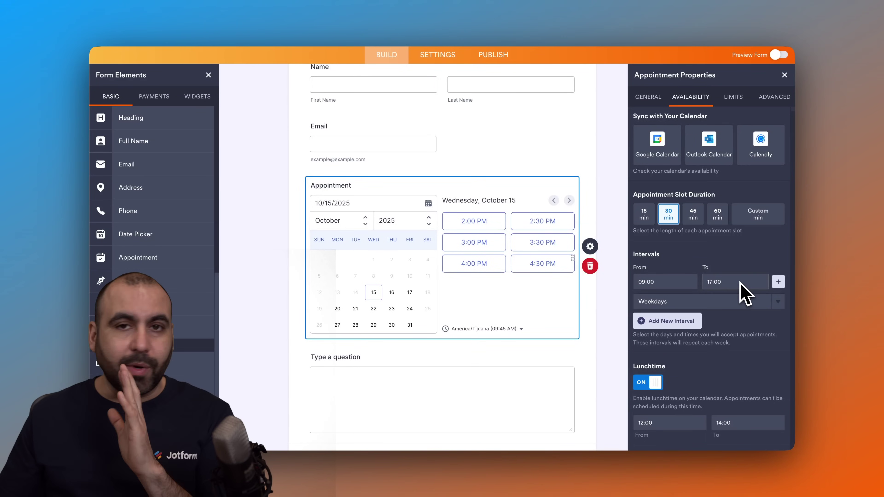
pyautogui.click(670, 284)
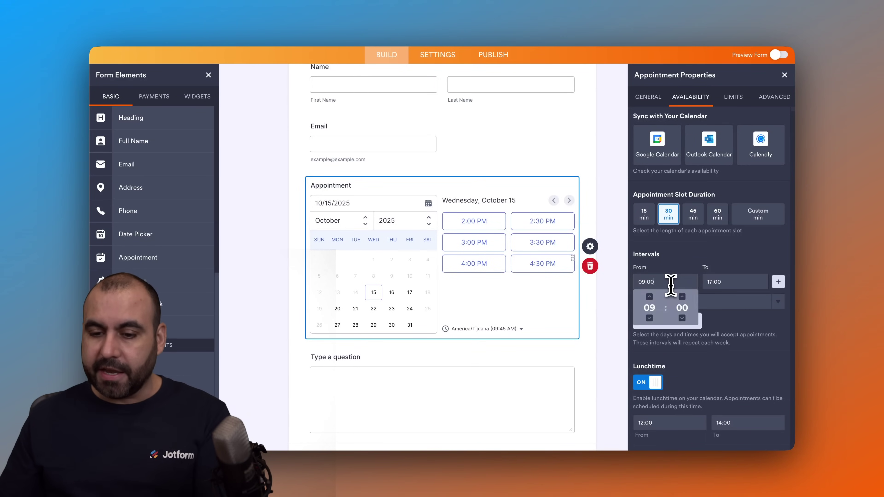
pyautogui.click(649, 296)
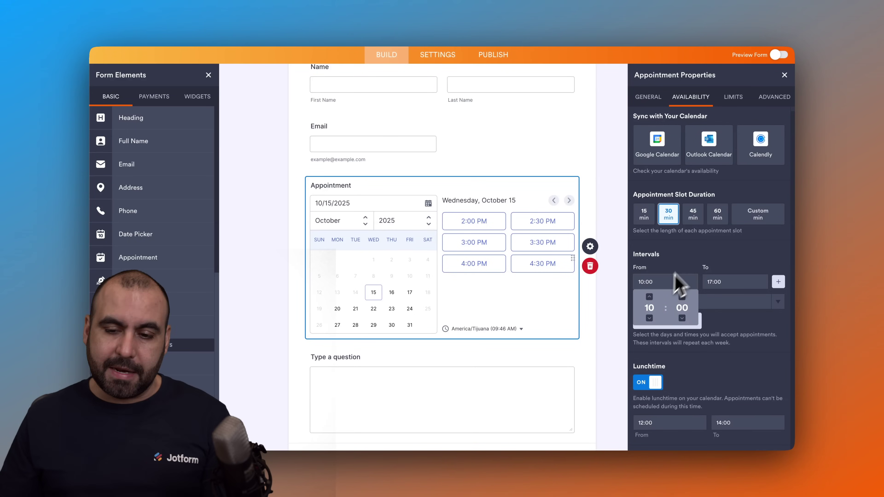
pyautogui.click(694, 264)
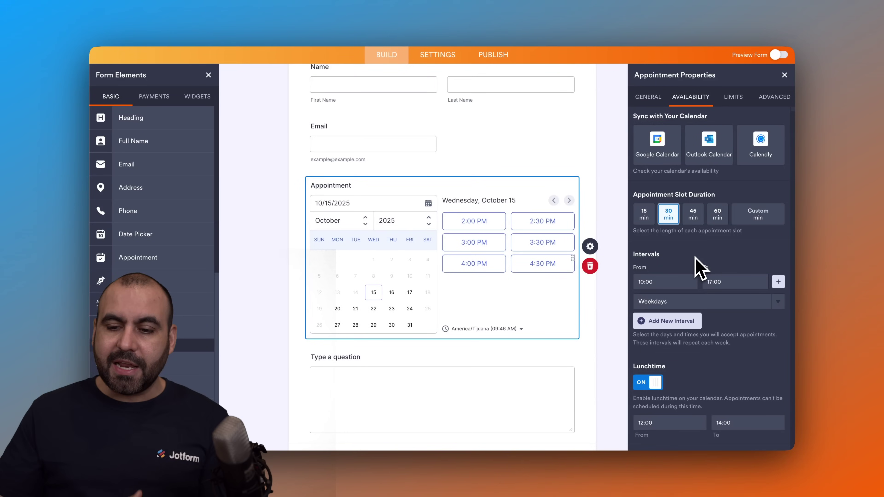
pyautogui.click(773, 302)
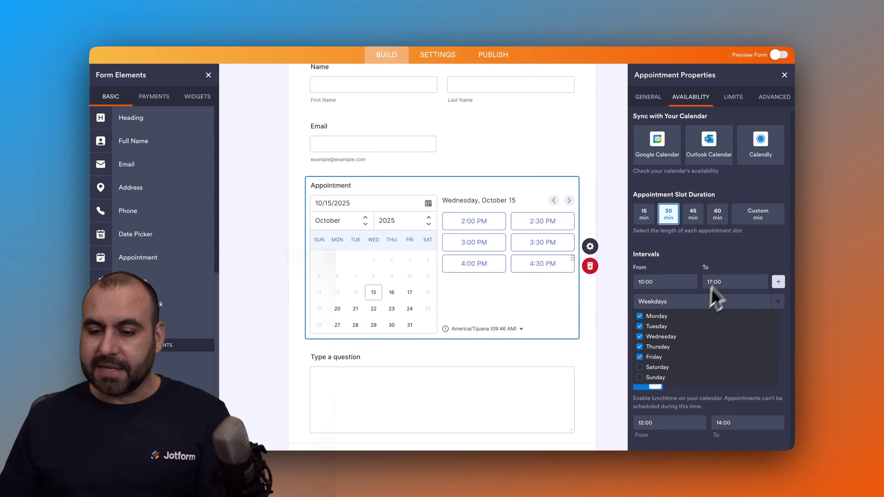
pyautogui.click(720, 282)
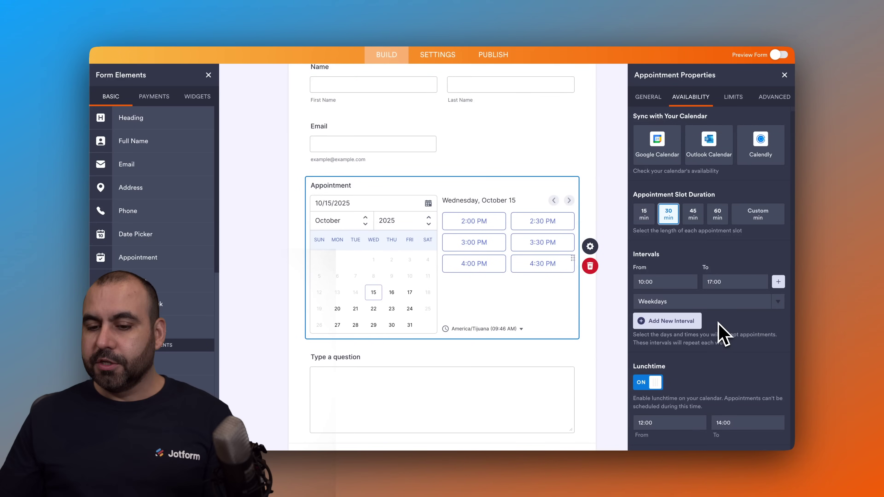
# Add a second 11:00–13:00 availability interval that applies only to Saturday.
pyautogui.click(684, 322)
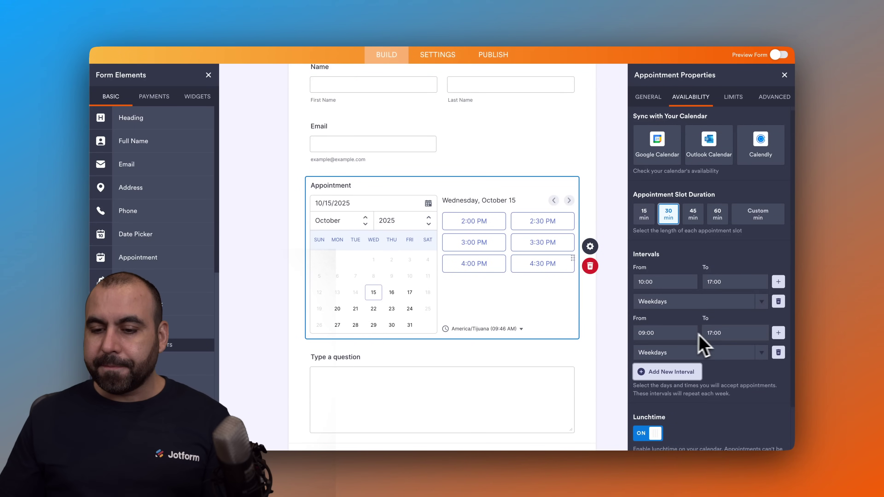
pyautogui.click(658, 332)
pyautogui.click(650, 348)
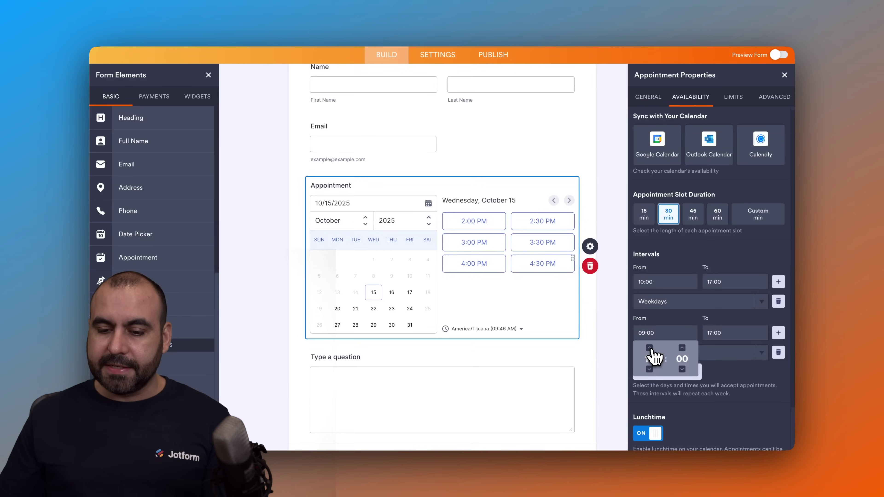
pyautogui.click(649, 347)
pyautogui.click(734, 333)
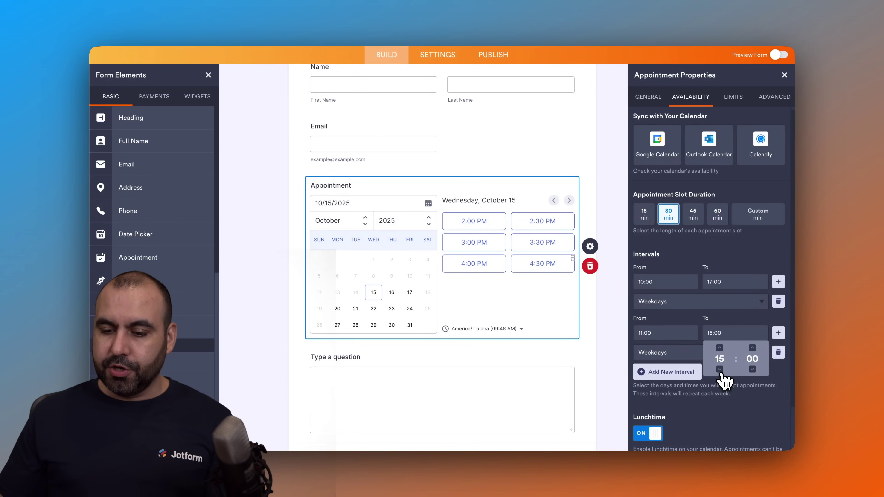
pyautogui.click(734, 331)
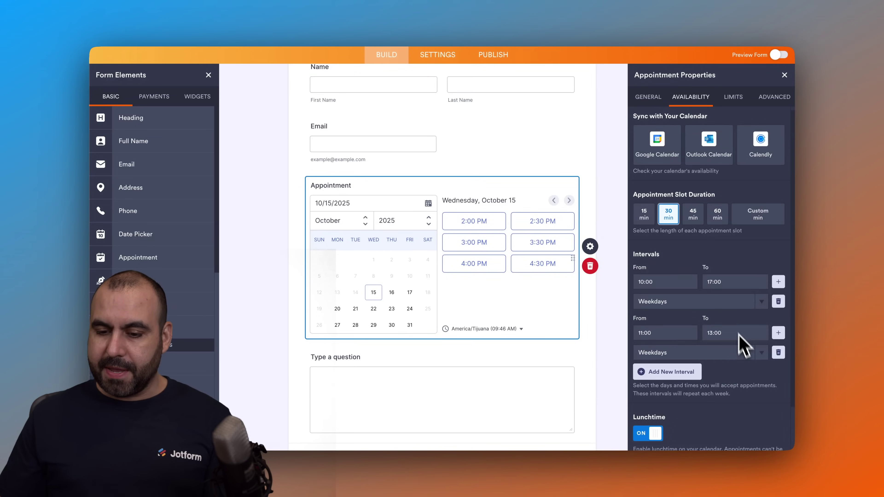
pyautogui.click(696, 353)
pyautogui.click(639, 408)
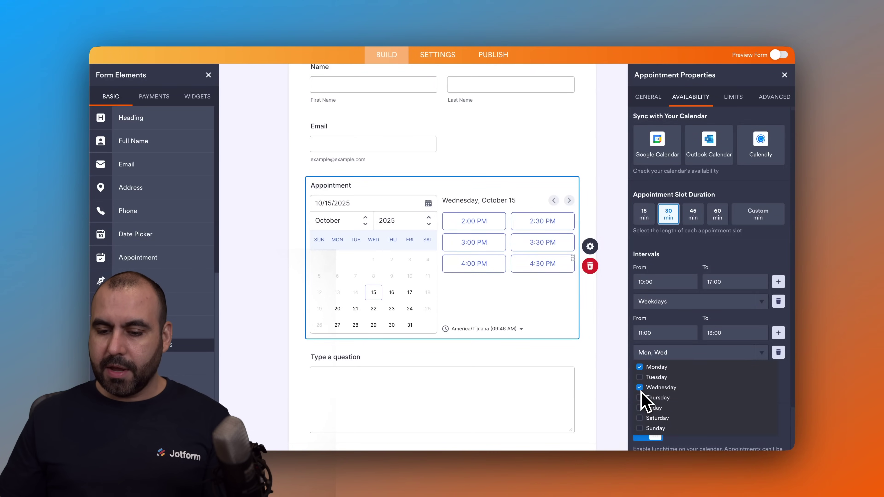
pyautogui.click(639, 366)
pyautogui.click(640, 418)
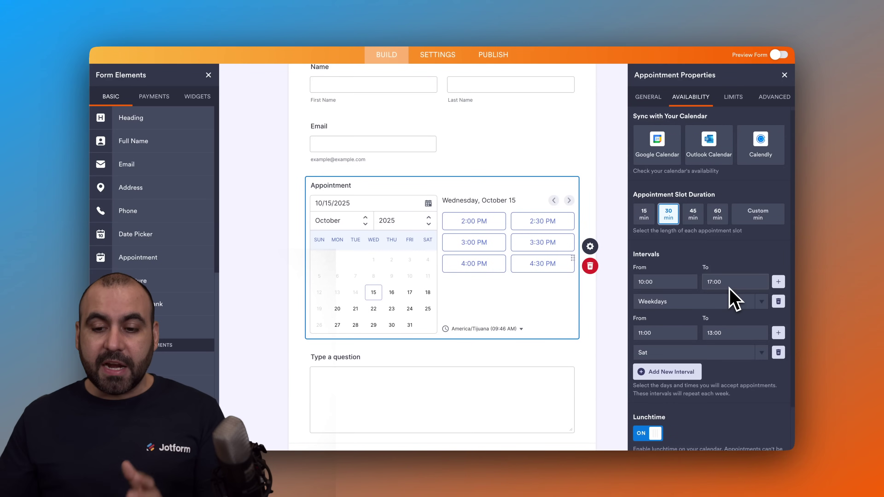
pyautogui.scroll(-2, 734, 297)
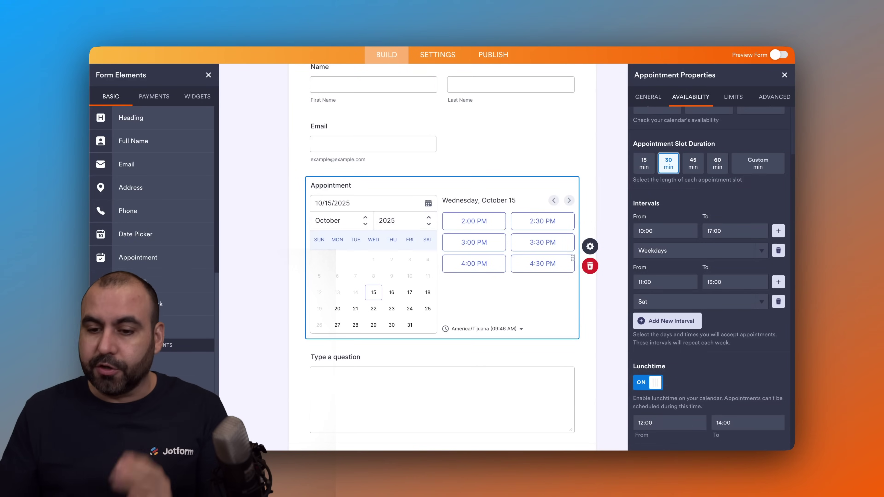
# Disable the lunchtime break and show the appointment booking limits.
pyautogui.click(654, 383)
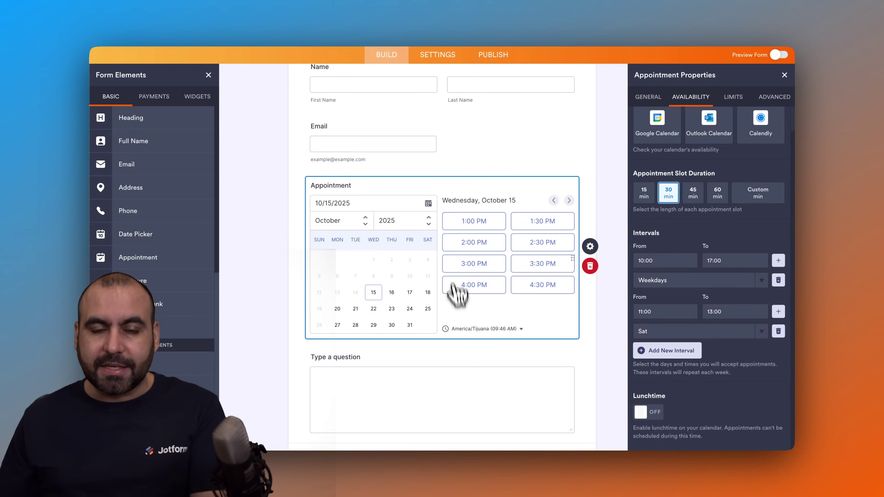
pyautogui.scroll(1, 750, 316)
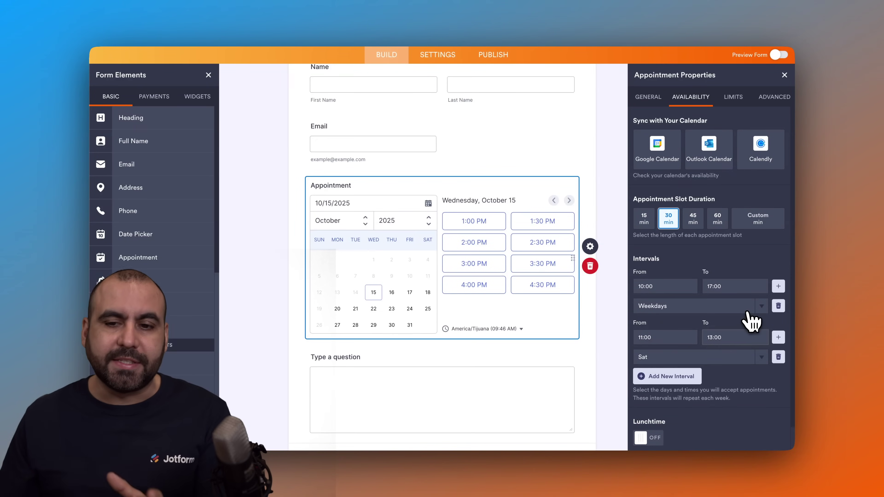
pyautogui.click(733, 97)
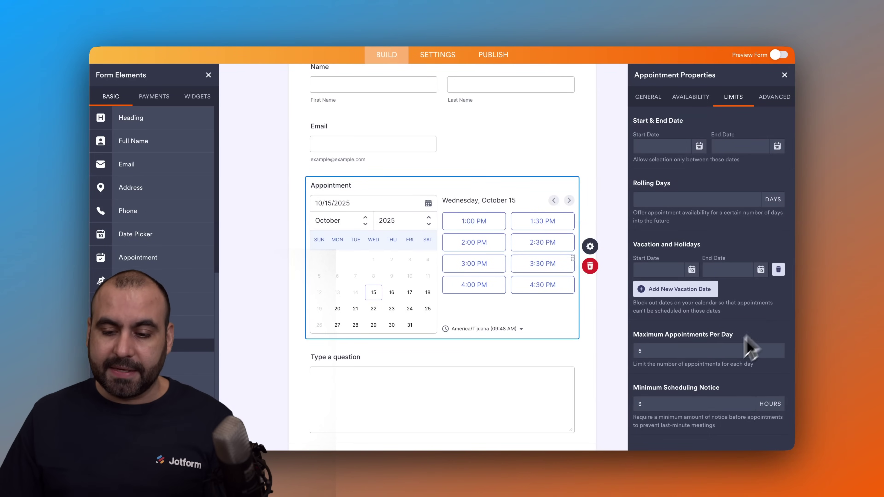
# Keep the limit at 5 appointments per day with a 3-hour minimum scheduling notice.
pyautogui.press('BackSpace')
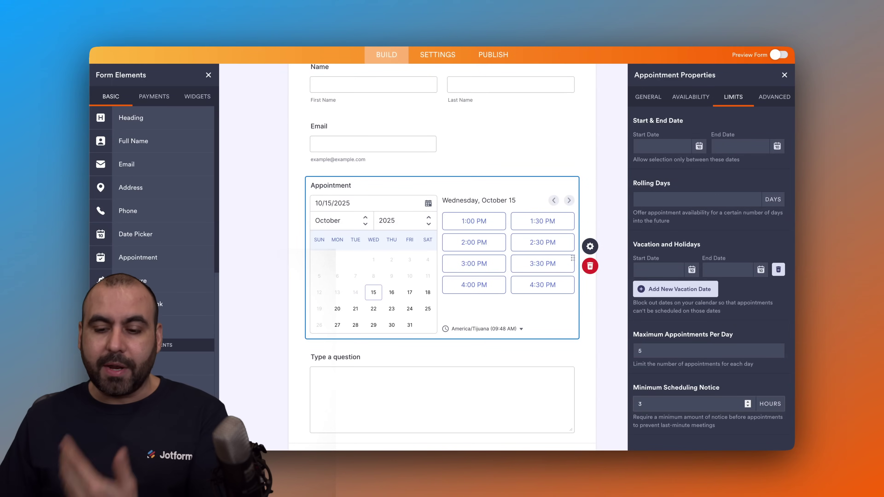
# Review the Appointment field's Advanced settings and close its properties panel.
pyautogui.click(776, 100)
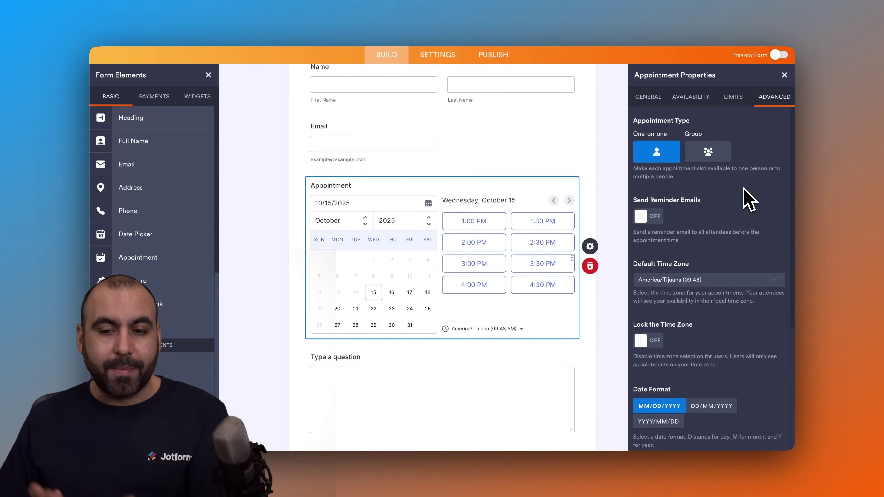
pyautogui.scroll(-5, 706, 211)
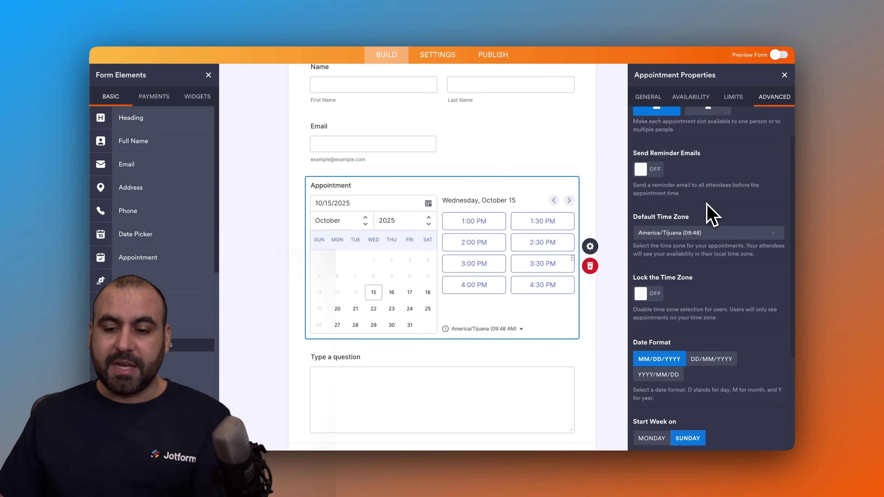
pyautogui.scroll(-2, 703, 244)
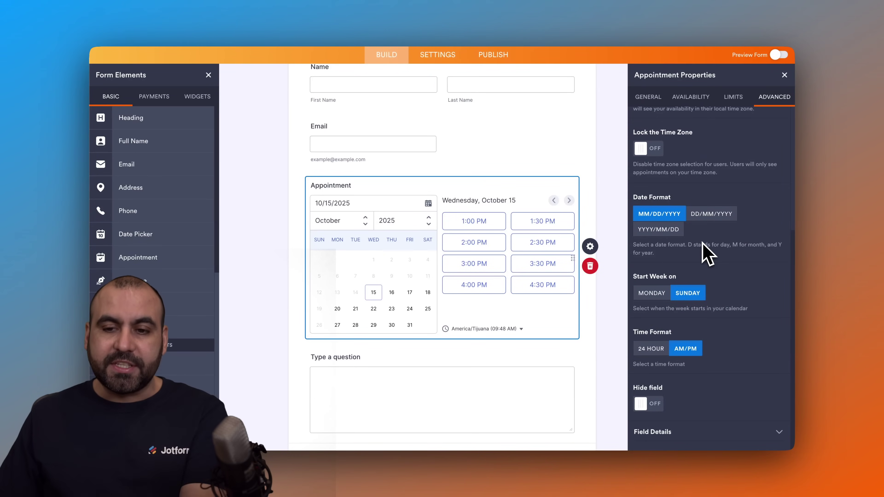
pyautogui.click(784, 75)
# Relabel the long-text question as 'Additional Details:'.
pyautogui.scroll(-3, 444, 300)
pyautogui.click(341, 275)
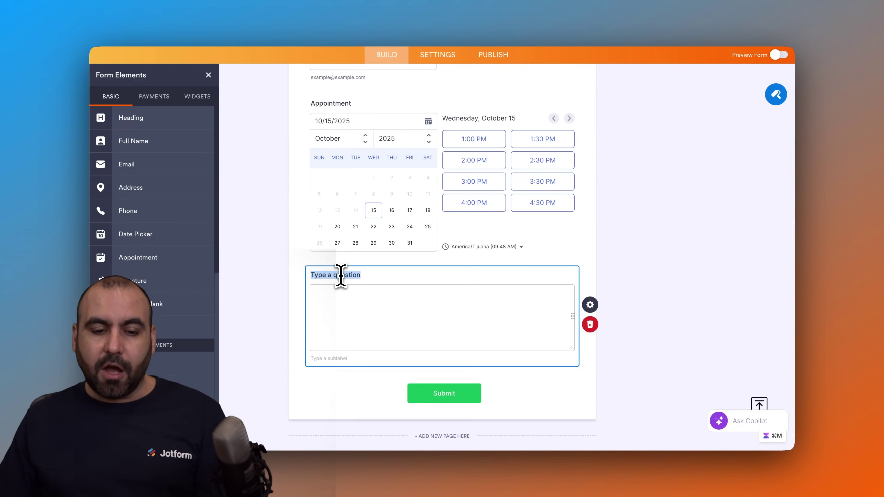
pyautogui.write('Additional Details:')
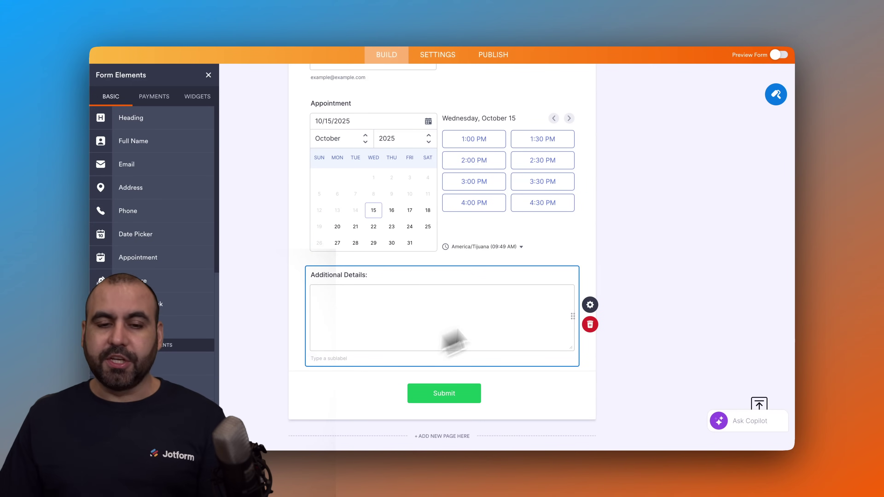
pyautogui.click(615, 246)
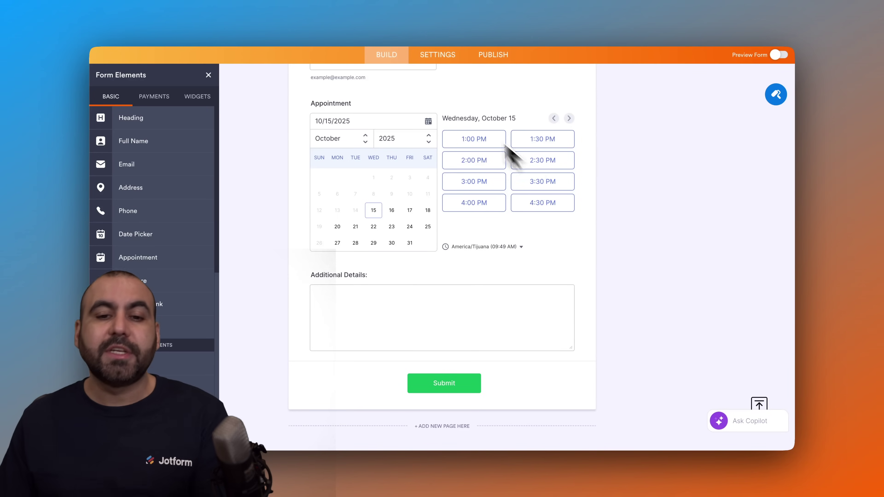
# Add a Zoom integration with the Create meeting action and continue to account selection.
pyautogui.click(437, 56)
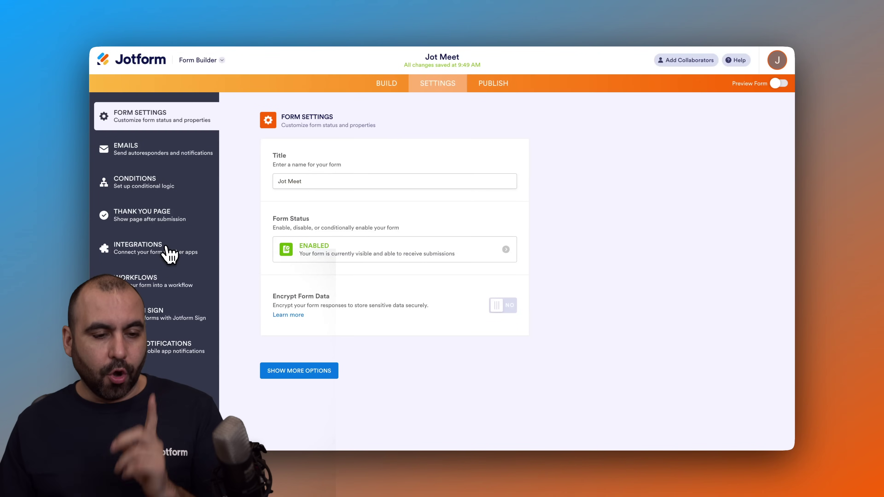
pyautogui.click(169, 254)
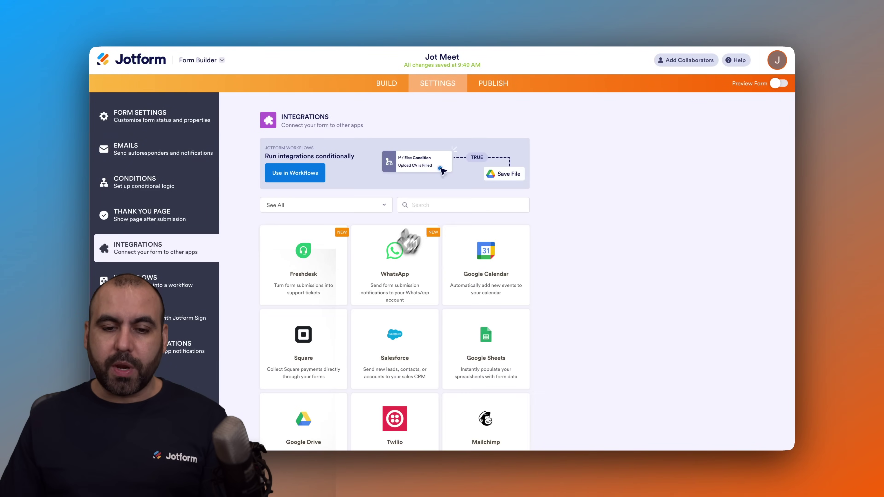
pyautogui.write('zoom')
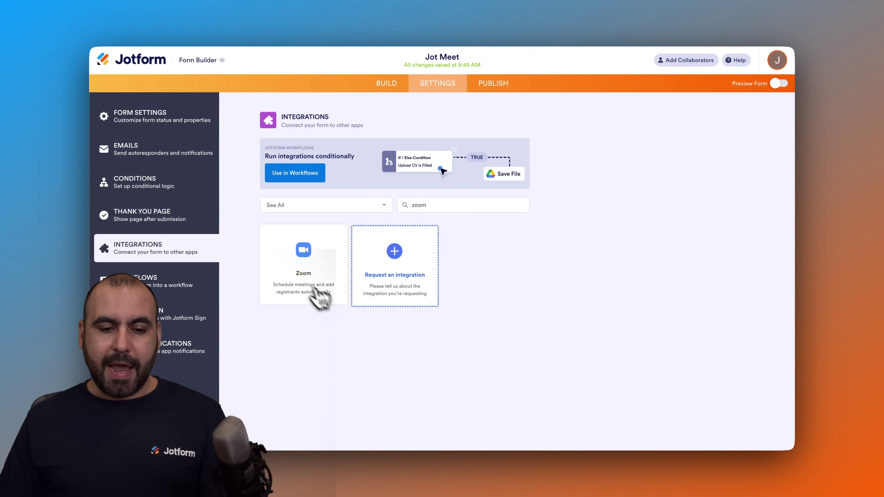
pyautogui.click(303, 264)
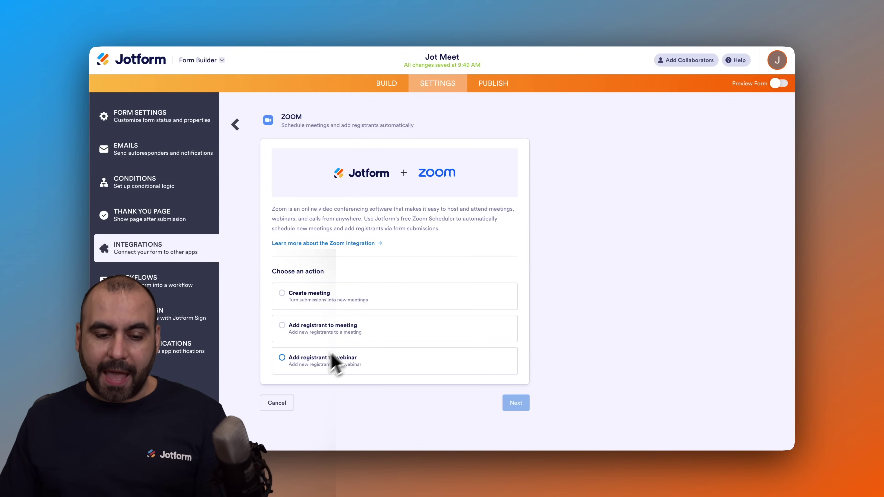
pyautogui.click(345, 298)
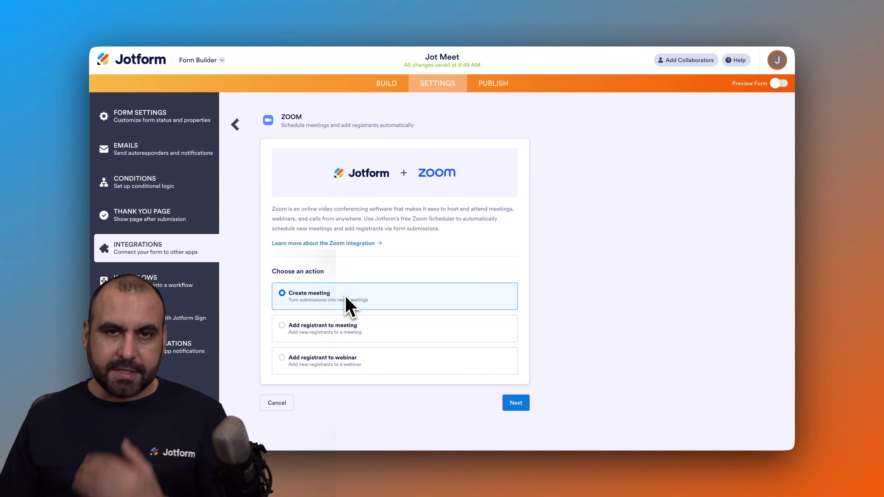
pyautogui.click(514, 404)
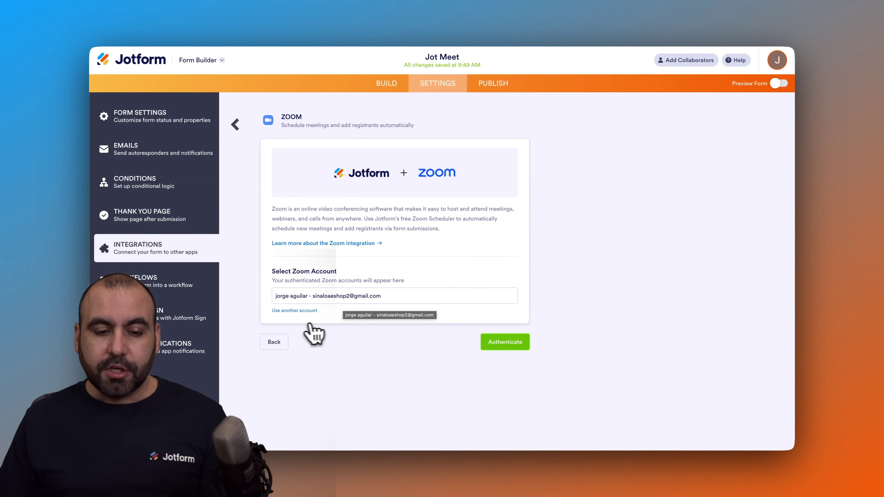
# Connect another Zoom account, granting shared access permissions and allowing Jotform access.
pyautogui.click(295, 310)
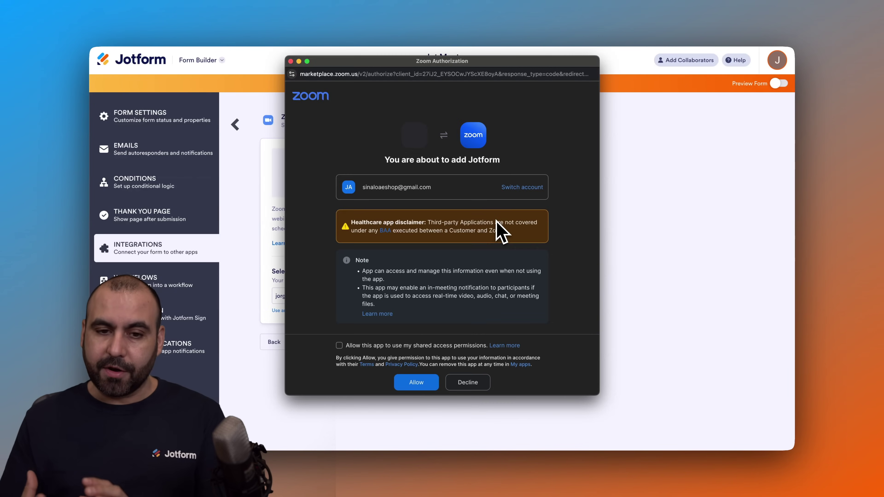
pyautogui.scroll(-10, 479, 292)
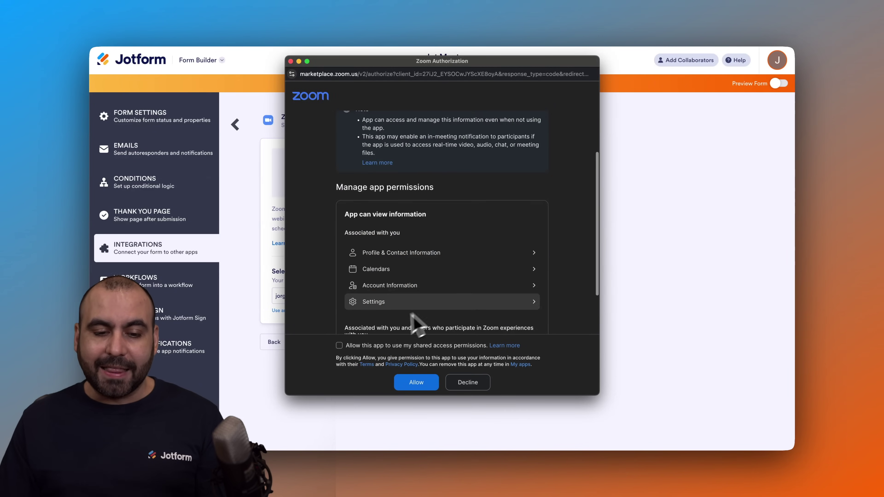
pyautogui.click(340, 345)
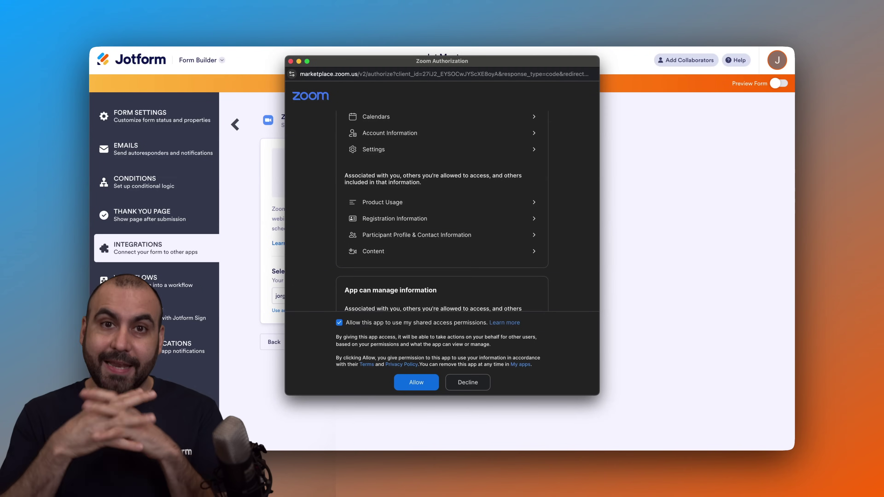
pyautogui.click(411, 386)
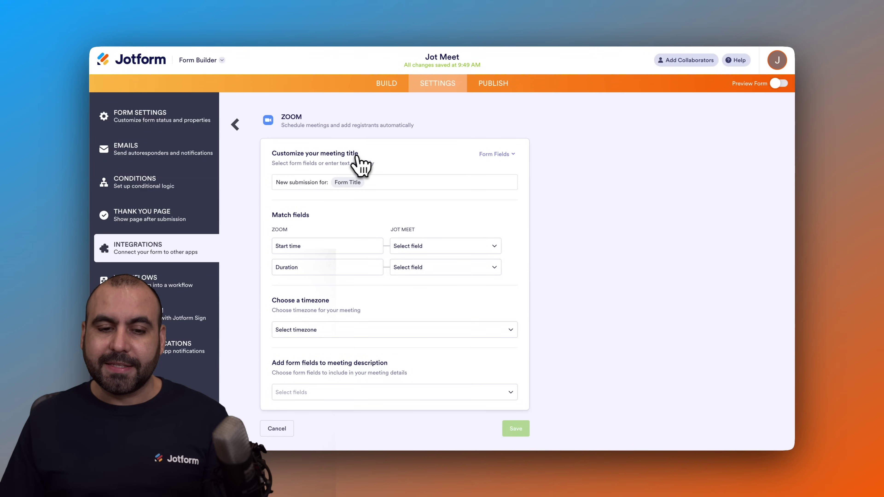
# Replace the 'New submission for:' prefix so the meeting title reads 'Form Title - Name'.
pyautogui.click(386, 184)
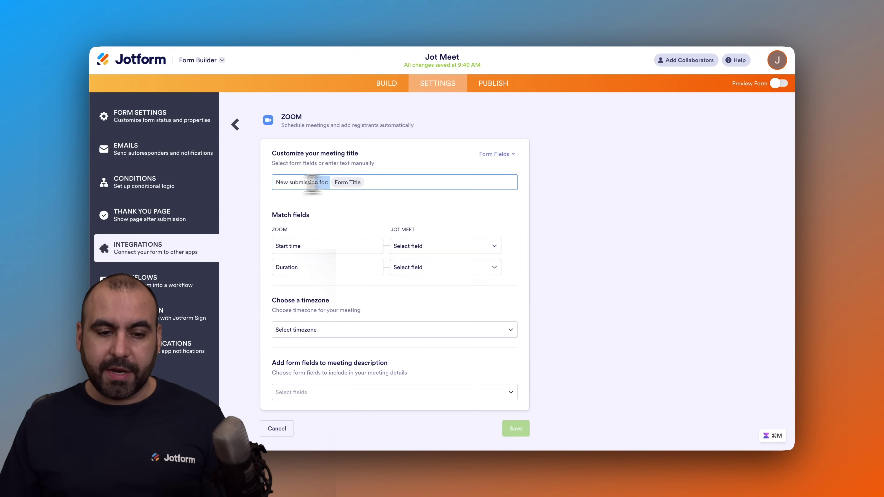
pyautogui.press('BackSpace')
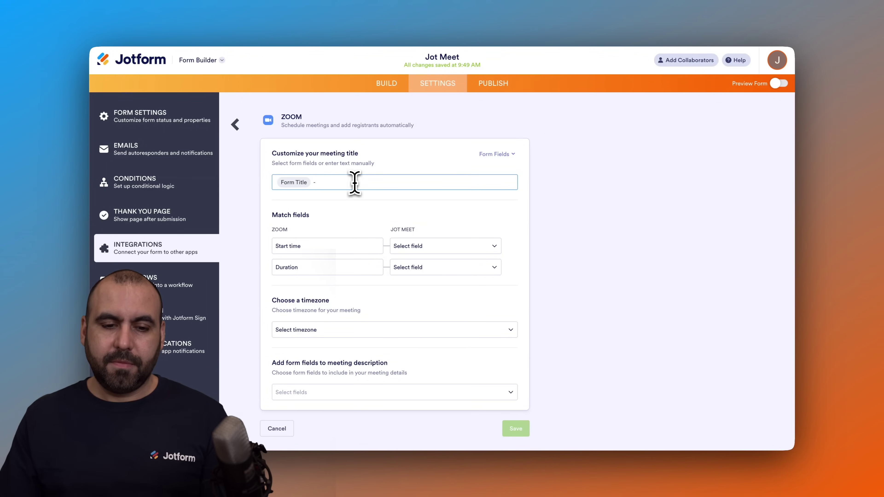
pyautogui.click(509, 155)
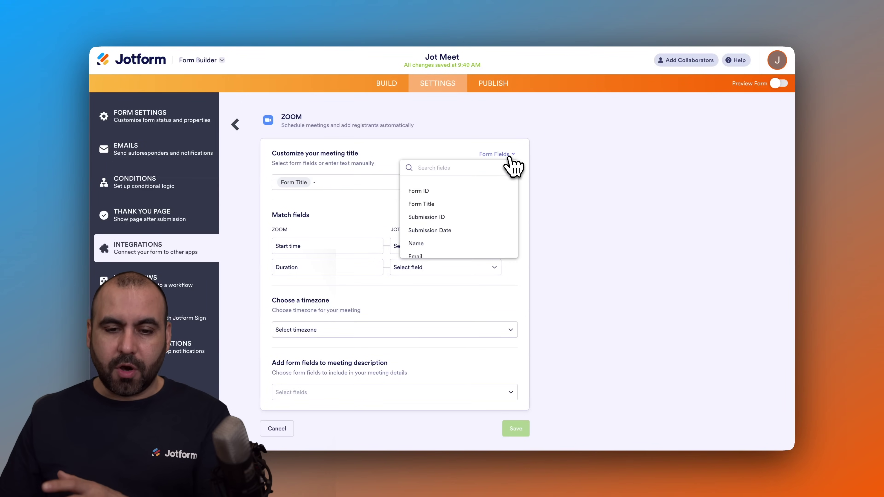
pyautogui.scroll(-1, 452, 216)
pyautogui.click(448, 229)
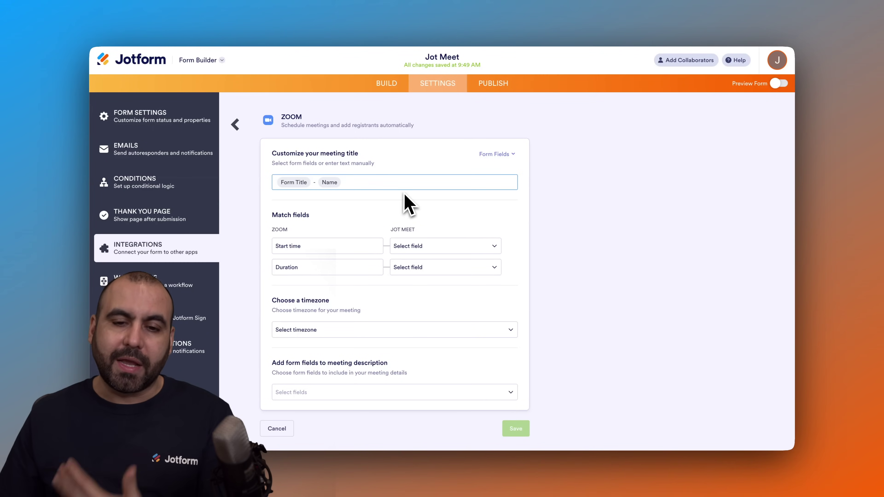
pyautogui.click(424, 187)
pyautogui.click(493, 155)
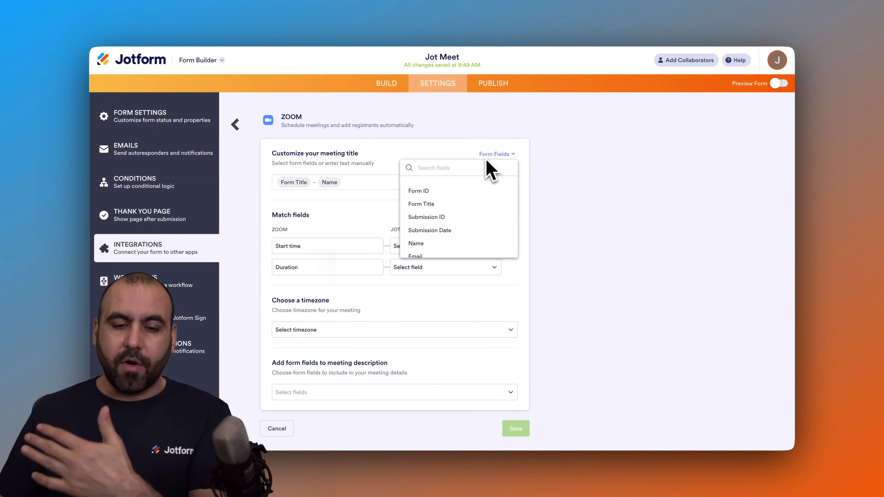
pyautogui.scroll(-2, 469, 209)
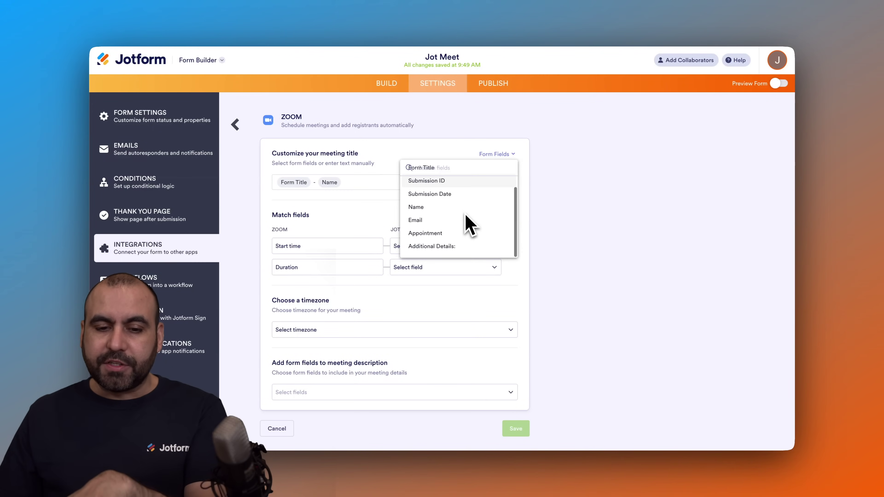
pyautogui.click(394, 161)
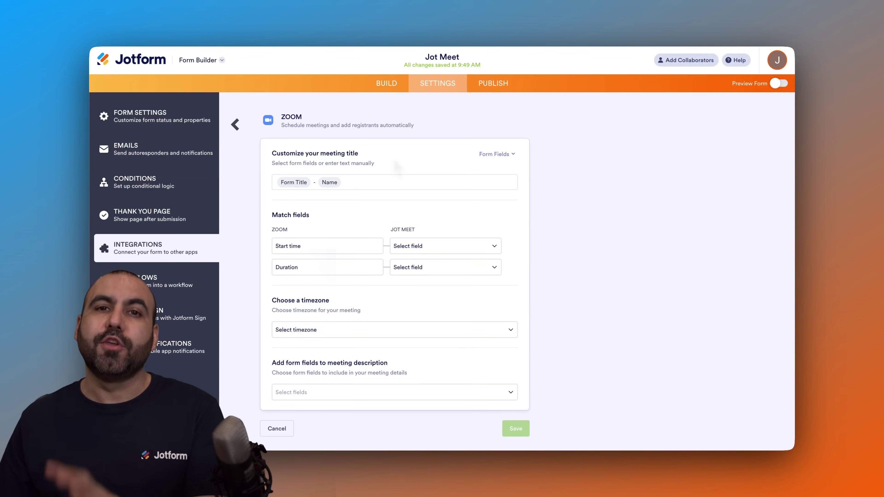
pyautogui.scroll(-1, 398, 169)
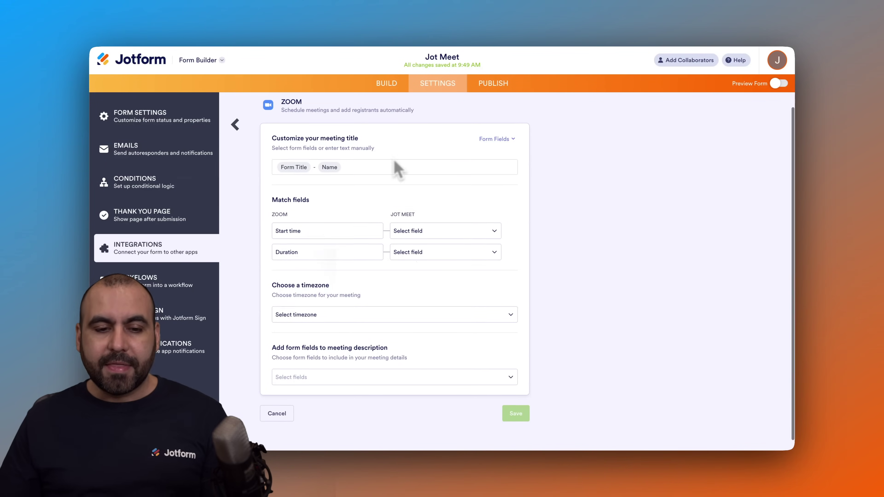
pyautogui.scroll(-1, 397, 169)
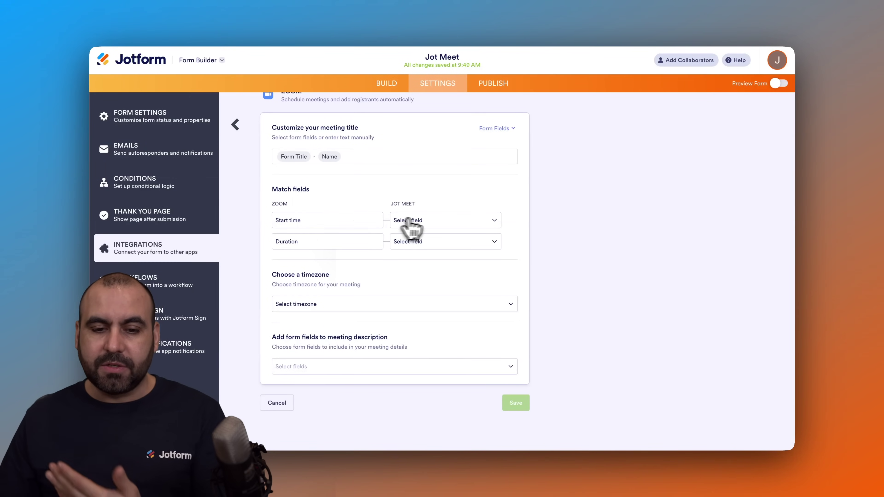
# Set the meeting start to the Appointment field, duration to 30 minutes, and timezone to Pacific Time (US and Canada).
pyautogui.click(451, 223)
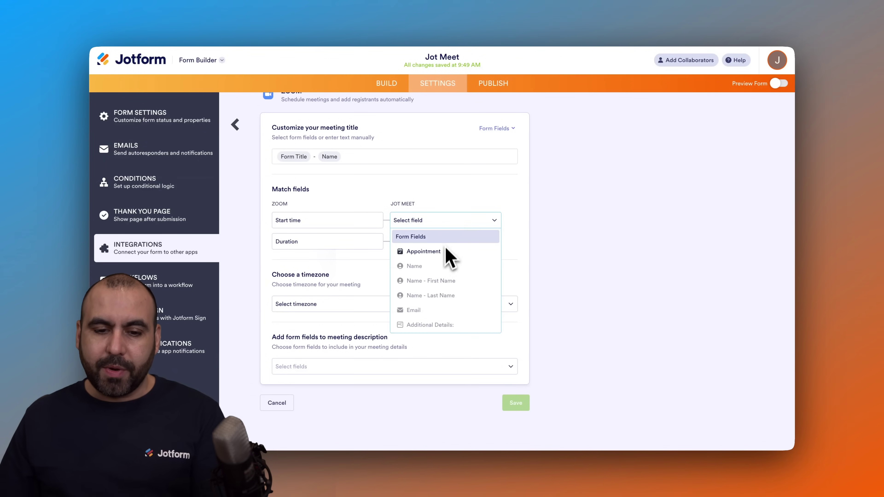
pyautogui.click(431, 252)
pyautogui.click(432, 243)
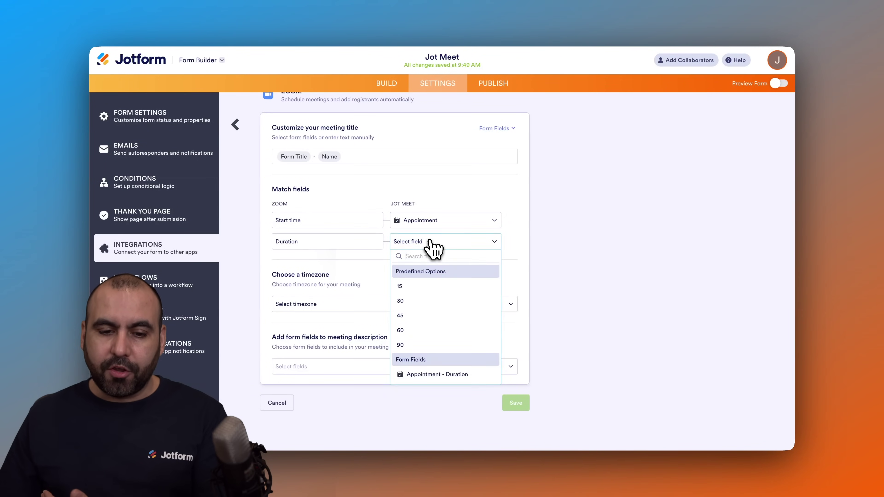
pyautogui.click(414, 303)
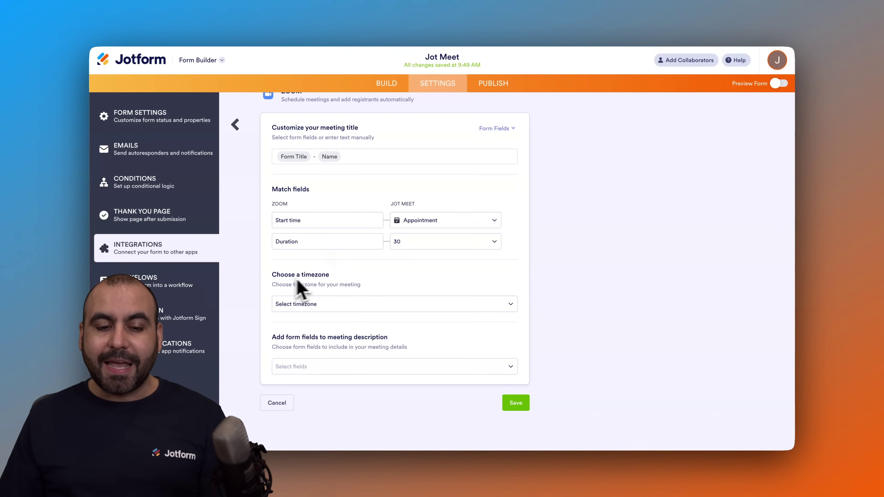
pyautogui.click(376, 307)
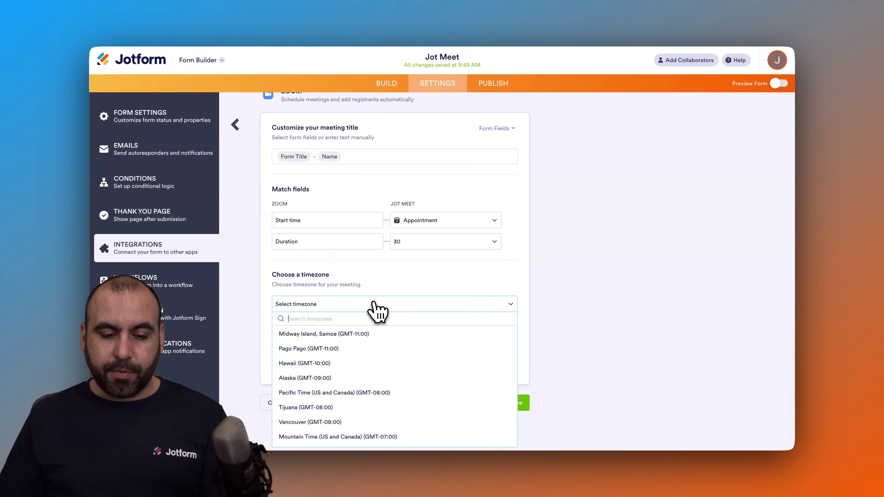
pyautogui.click(325, 393)
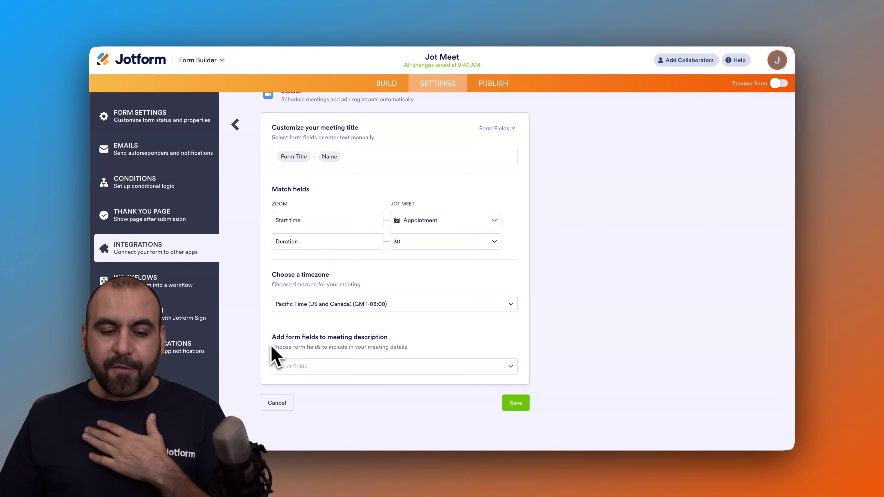
# Add Additional Details to the meeting description and save the Zoom action.
pyautogui.click(401, 368)
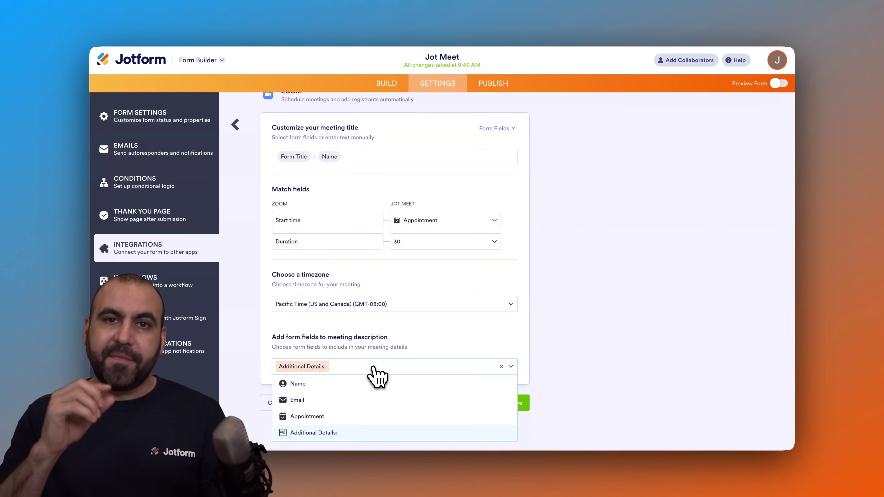
pyautogui.click(397, 353)
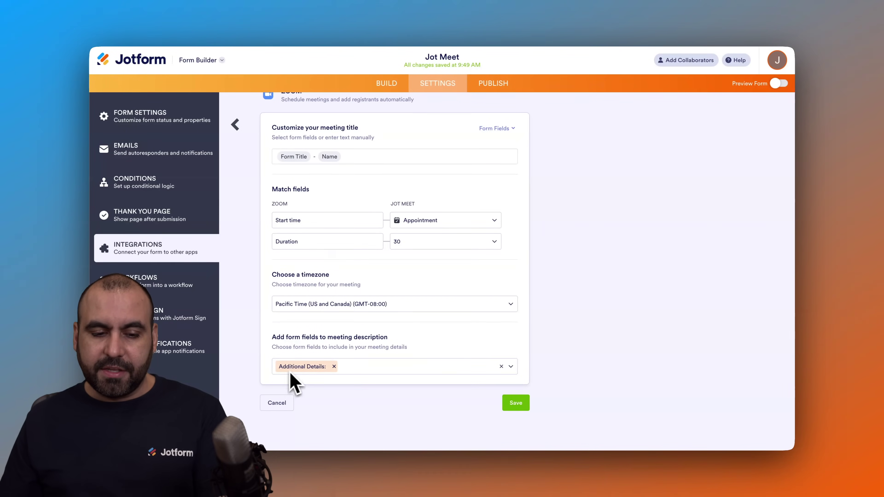
pyautogui.click(515, 404)
# Switch to the Jot Meet form preview.
pyautogui.moveTo(327, 196)
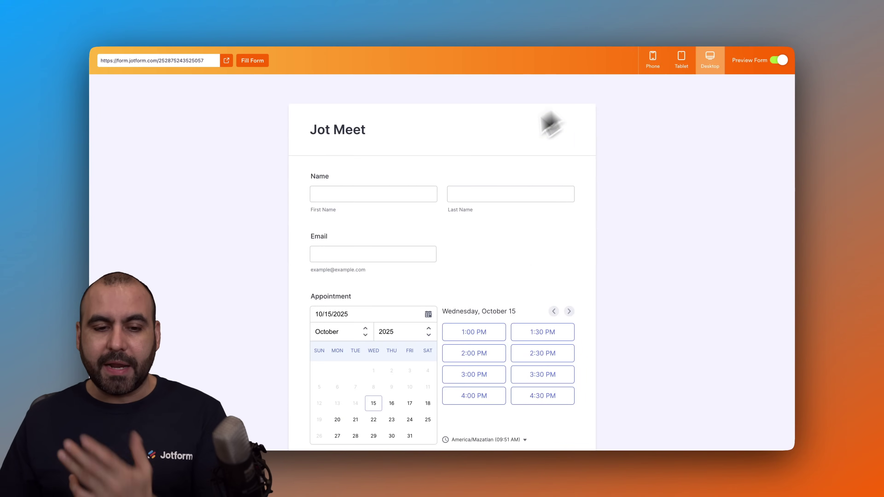
pyautogui.click(414, 199)
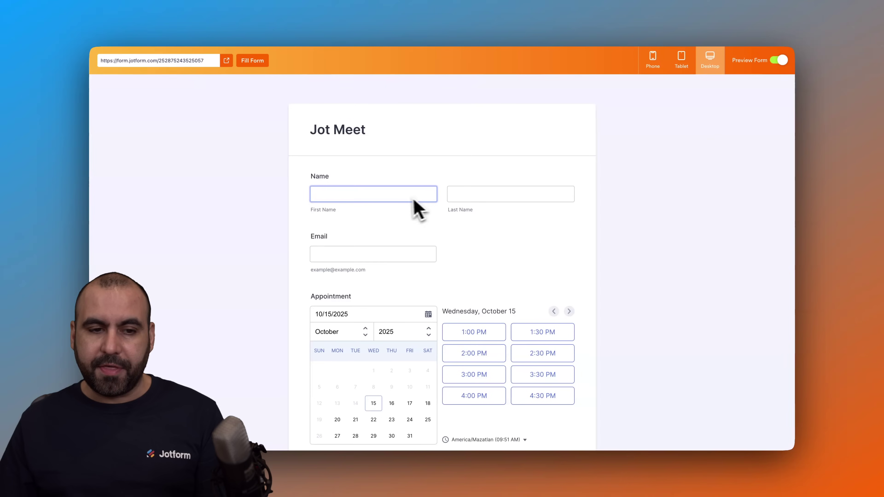
# Fill the Jot Meet form with sample data, book the 1:00 PM slot on October 15, 2025, and submit.
pyautogui.click(257, 65)
pyautogui.scroll(-5, 332, 193)
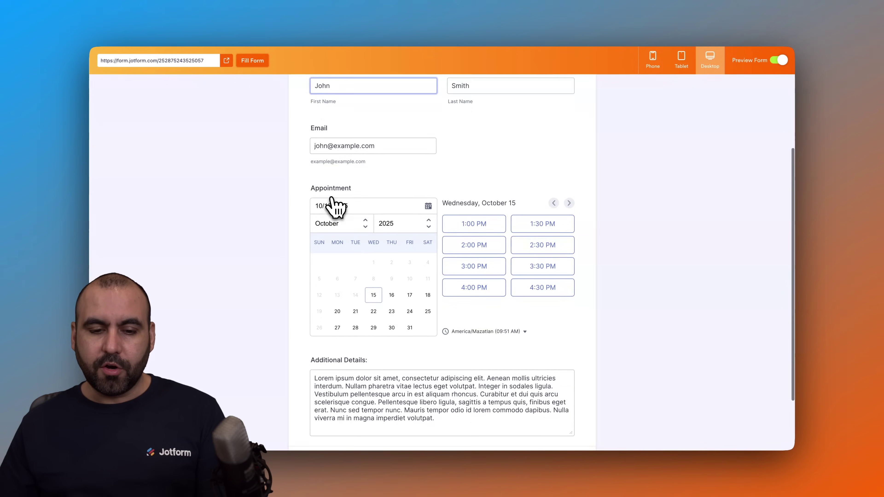
pyautogui.click(488, 209)
pyautogui.click(489, 209)
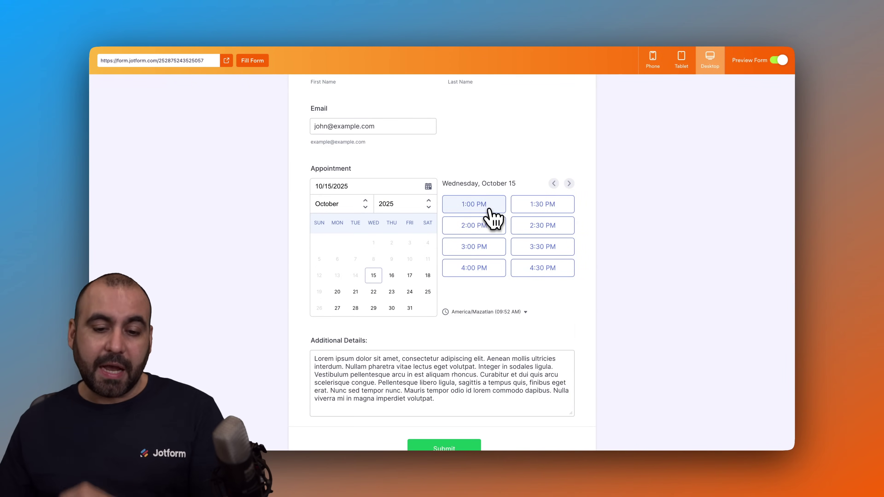
pyautogui.click(490, 209)
pyautogui.scroll(-3, 518, 345)
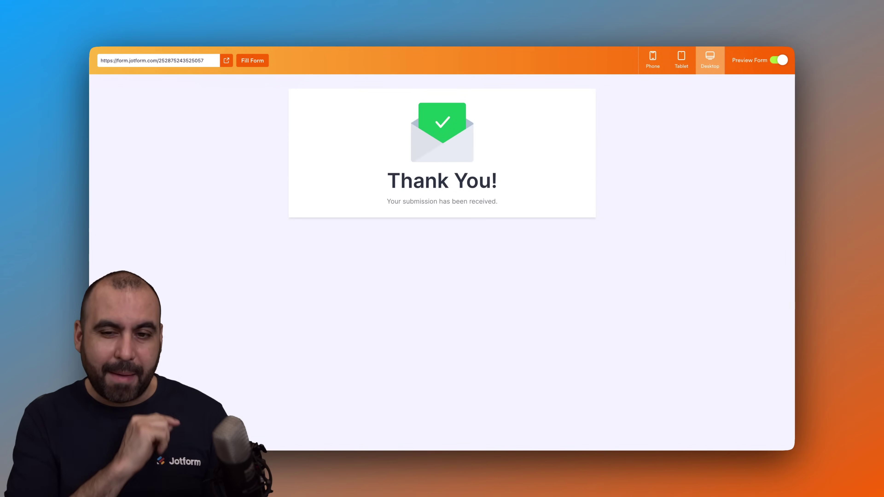
pyautogui.click(704, 32)
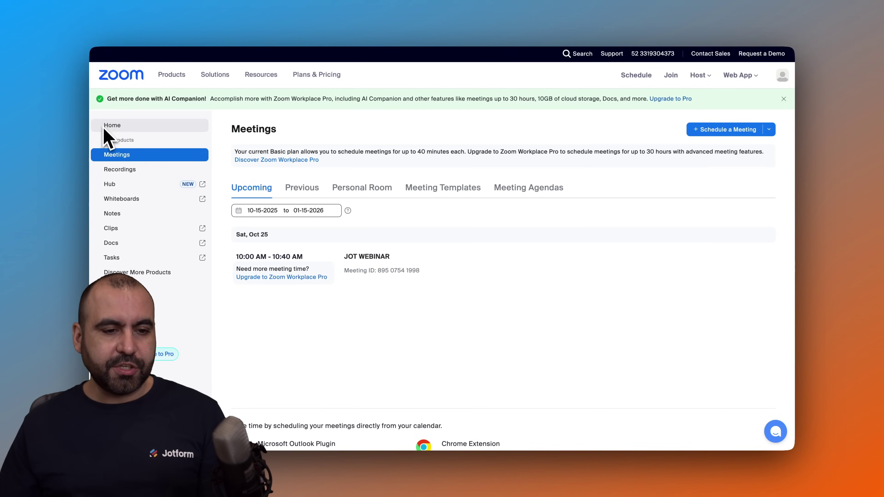
# Refresh Zoom's Meetings list and open the new 1:00–1:30 PM Jot Meet meeting for editing.
pyautogui.click(108, 154)
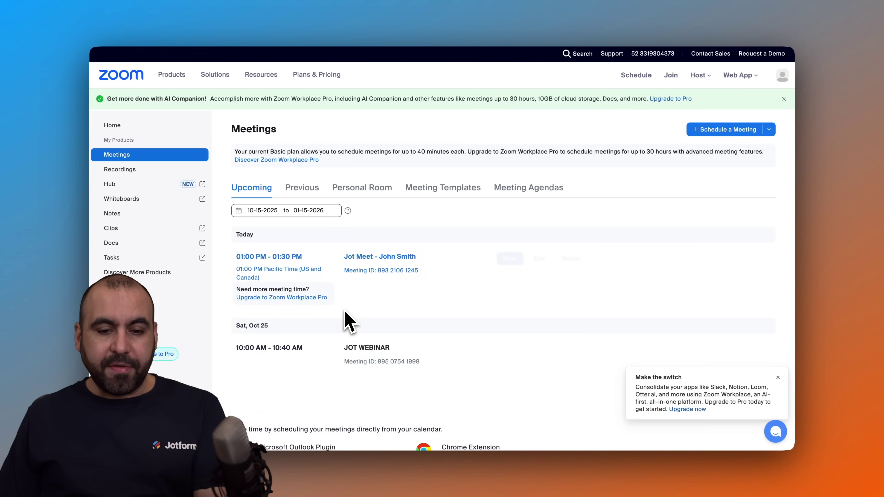
pyautogui.moveTo(411, 275)
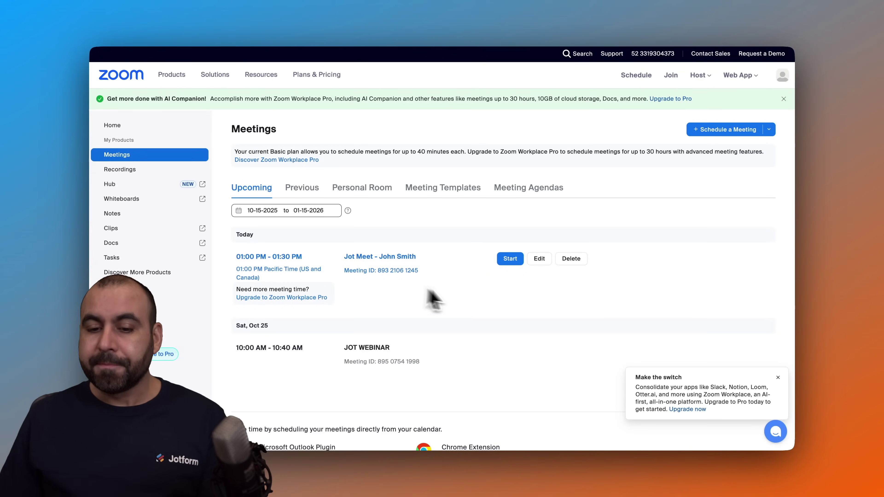
pyautogui.click(540, 264)
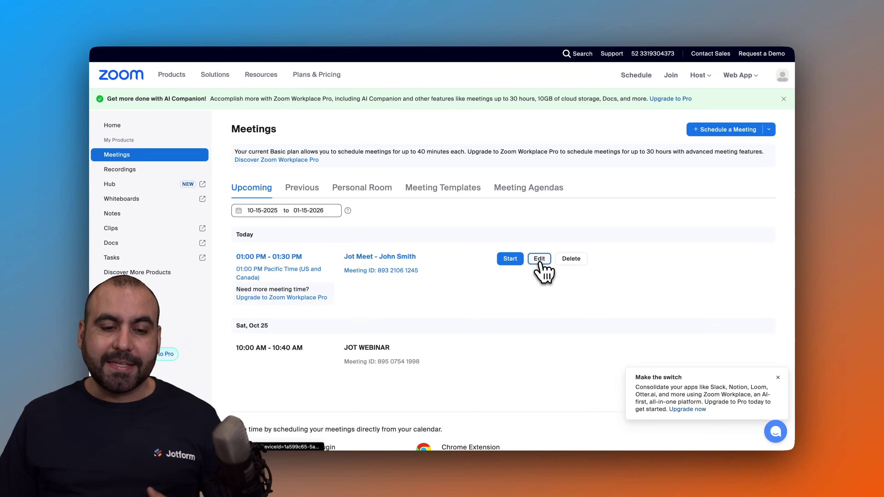
# Review the meeting's title and description, then cancel without changes.
pyautogui.scroll(-3, 435, 346)
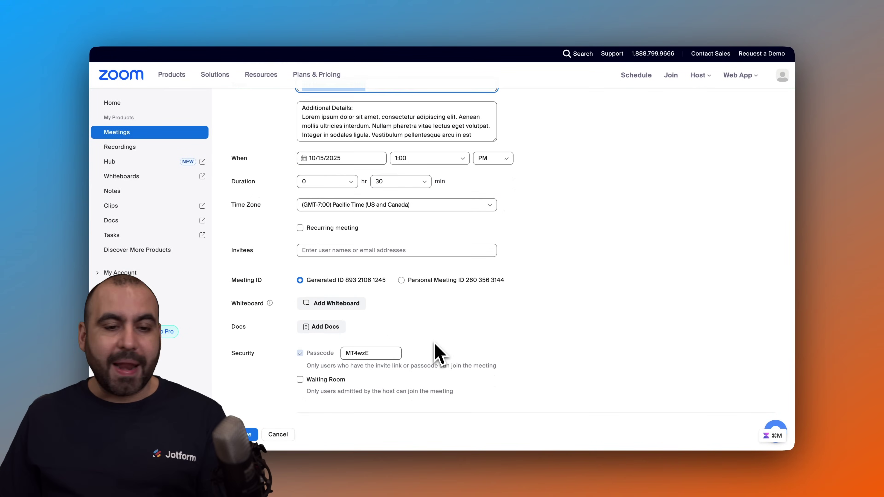
pyautogui.scroll(-2, 434, 334)
pyautogui.scroll(5, 434, 344)
pyautogui.click(301, 196)
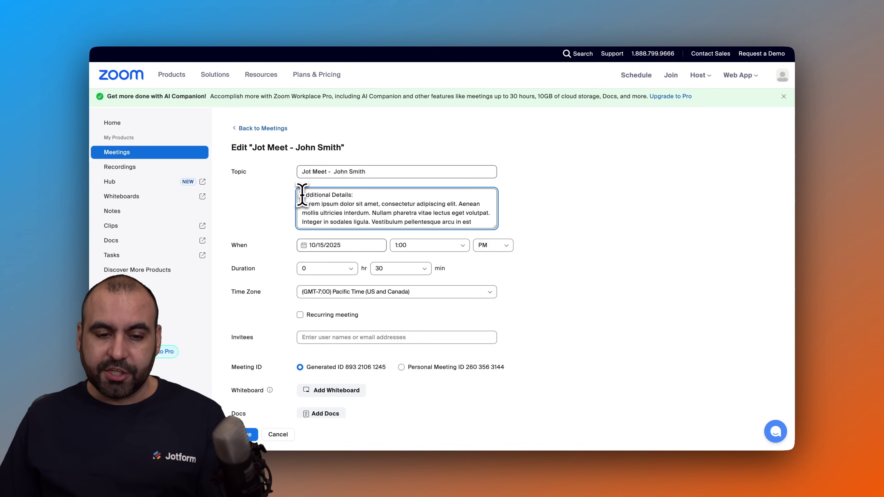
pyautogui.moveTo(302, 195); pyautogui.dragTo(509, 233)
pyautogui.click(509, 233)
pyautogui.scroll(-3, 332, 331)
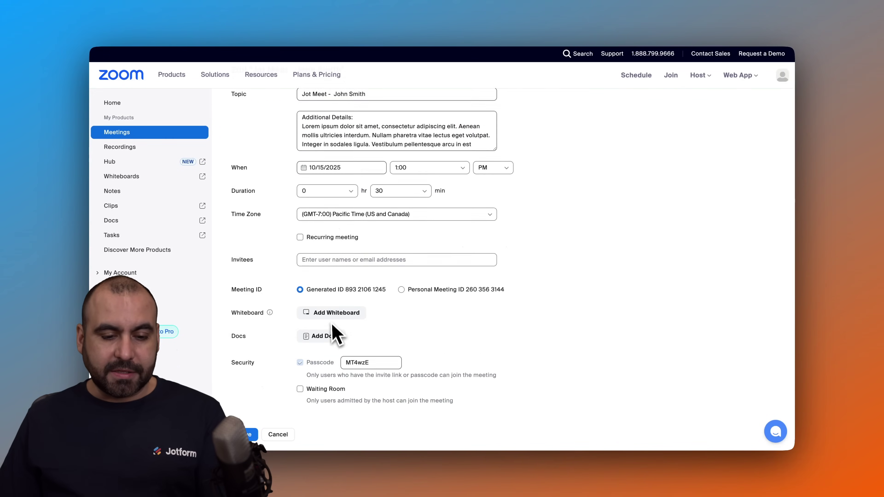
pyautogui.scroll(-6, 332, 335)
pyautogui.scroll(9, 332, 334)
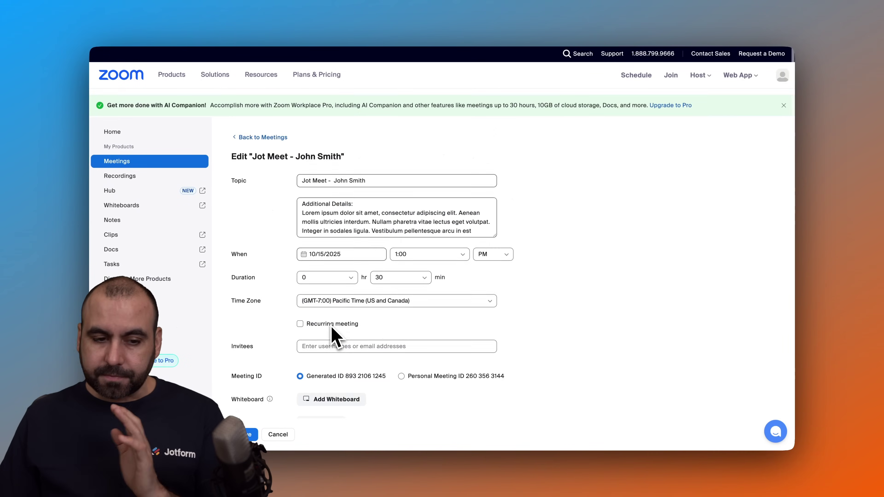
pyautogui.scroll(-5, 327, 343)
pyautogui.click(288, 434)
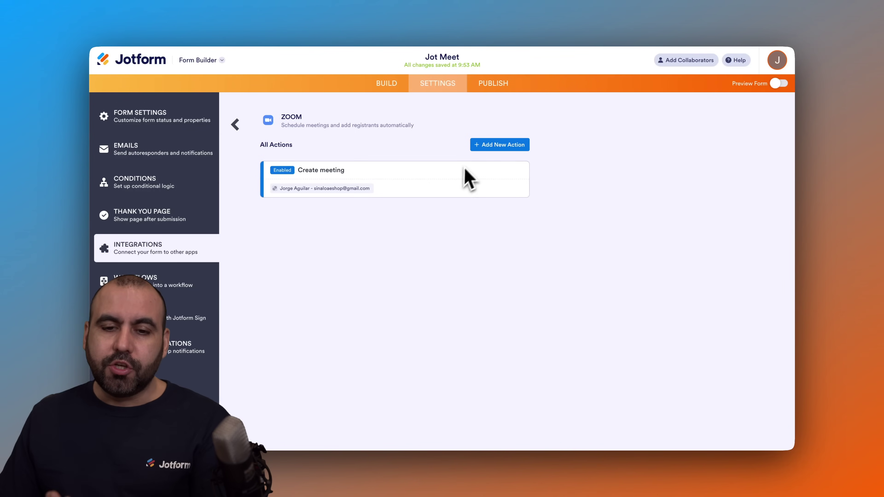
# Add a new Zoom action set to Add registrant to webinar.
pyautogui.click(509, 149)
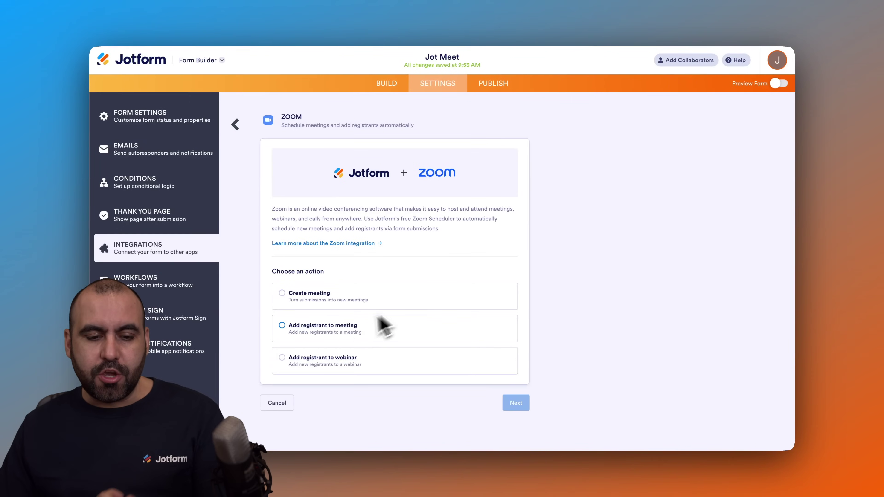
pyautogui.click(344, 331)
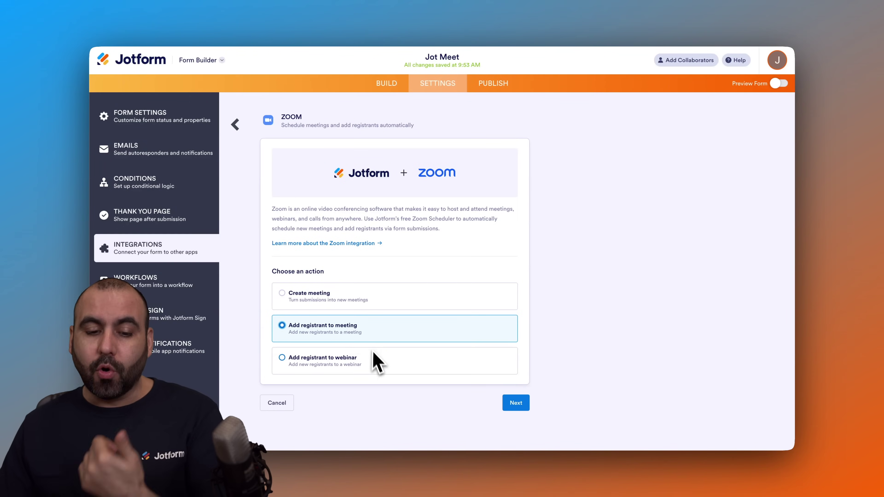
pyautogui.click(376, 360)
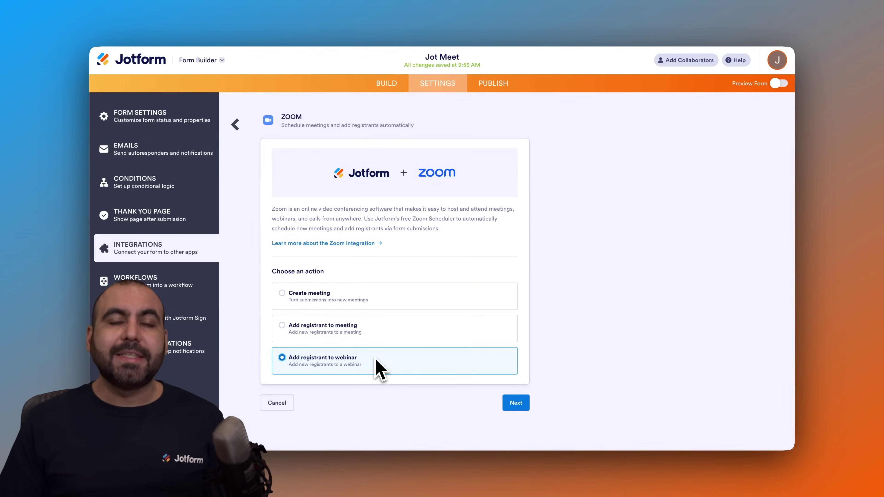